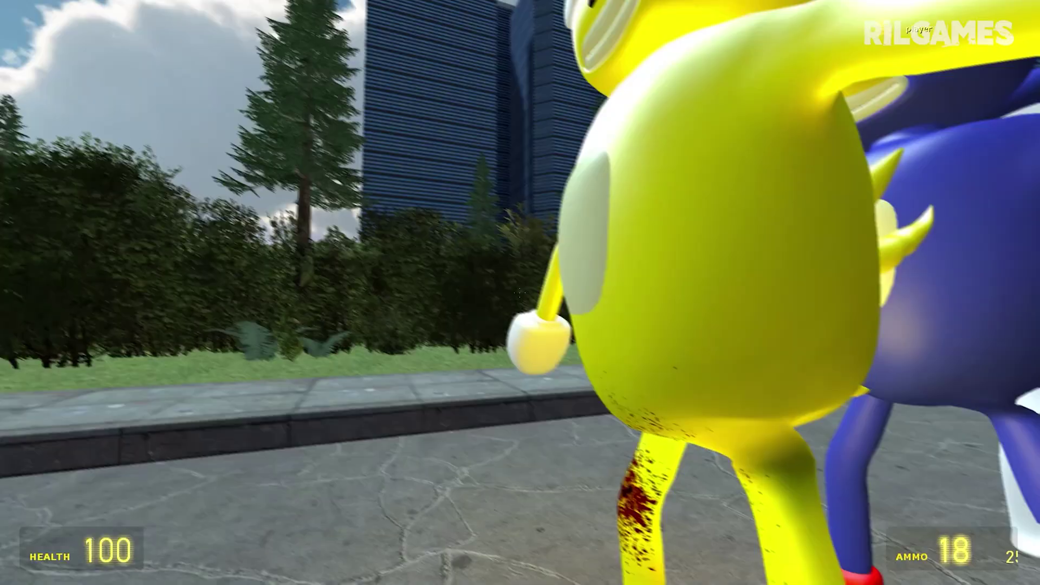
- Bring up the Weapons spawn list with the Spartan Kick entry visible
key(q)
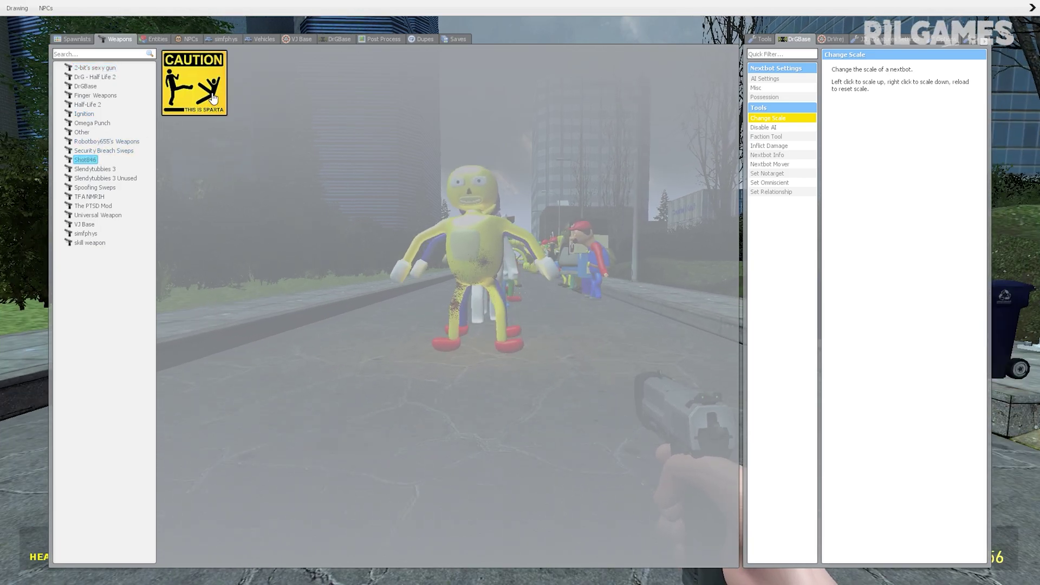
- Equip the Spartan Kick and spawn the Merio.PNG nextbot from NPCs > PNG
click(212, 97)
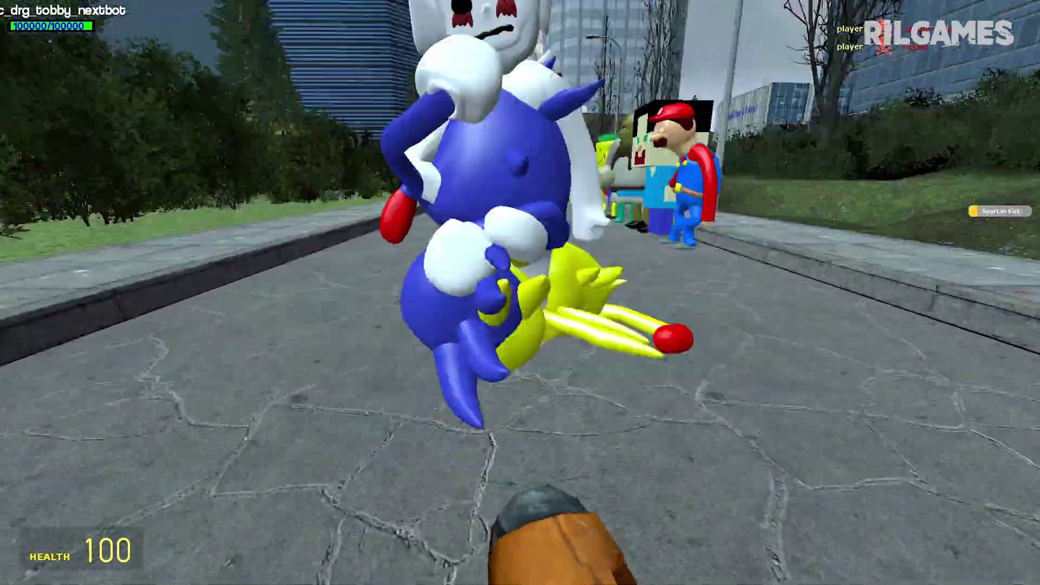
key(q)
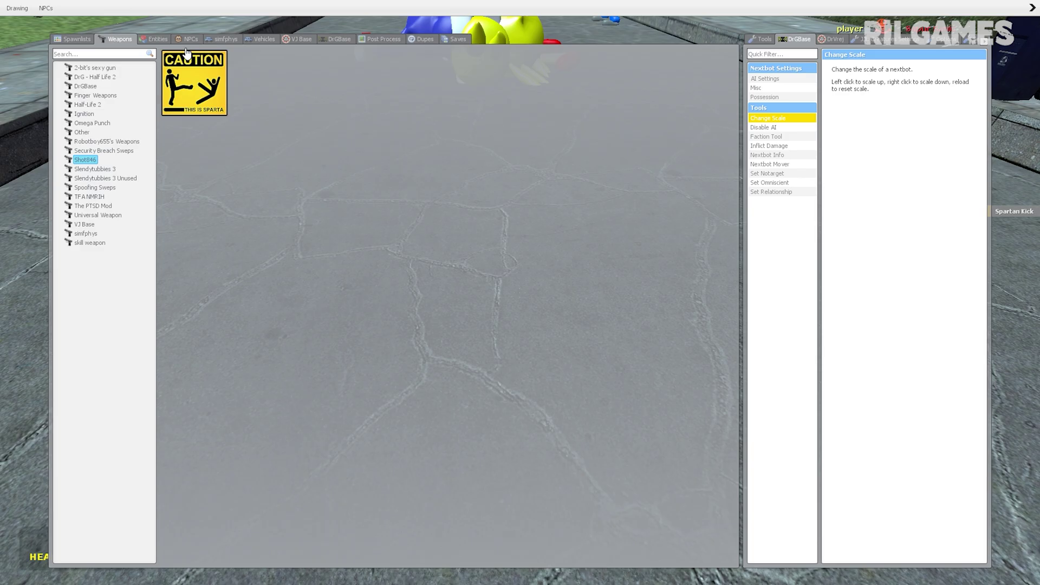
click(194, 85)
key(q)
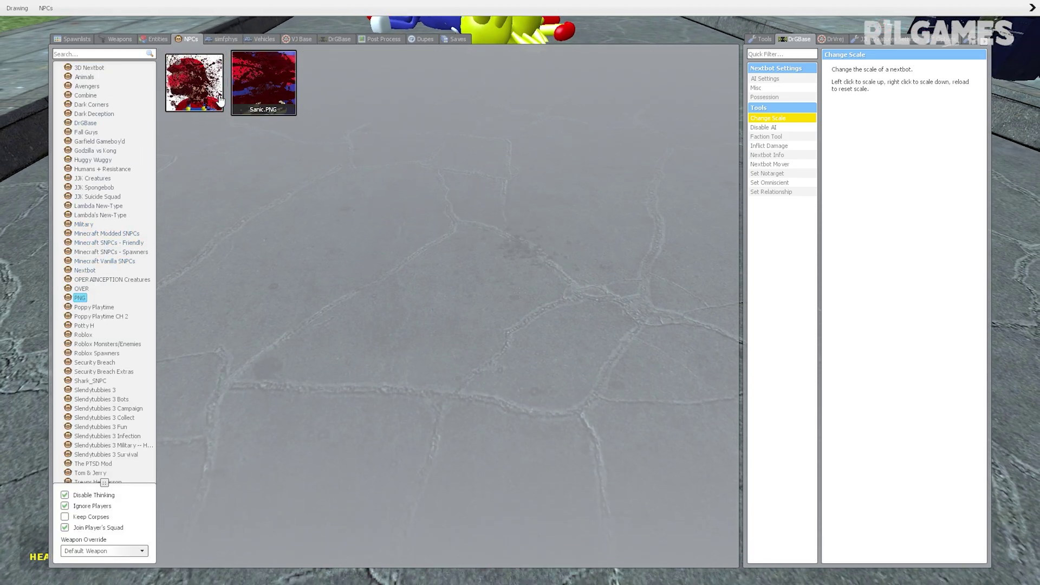
click(219, 99)
- Possess the Merio.PNG nextbot and control it in third person
key(c)
right_click(299, 209)
click(323, 291)
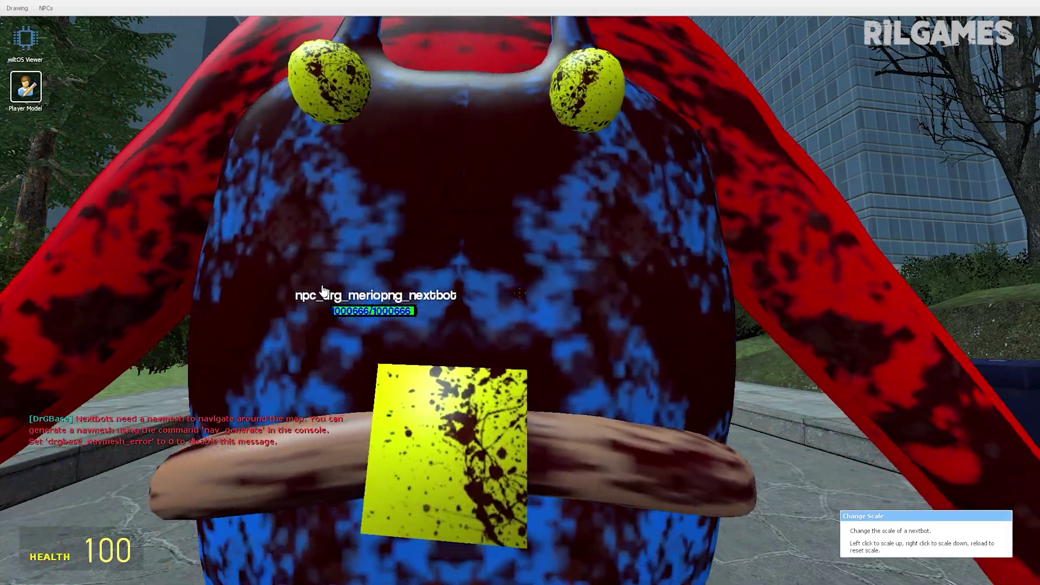
key(w)
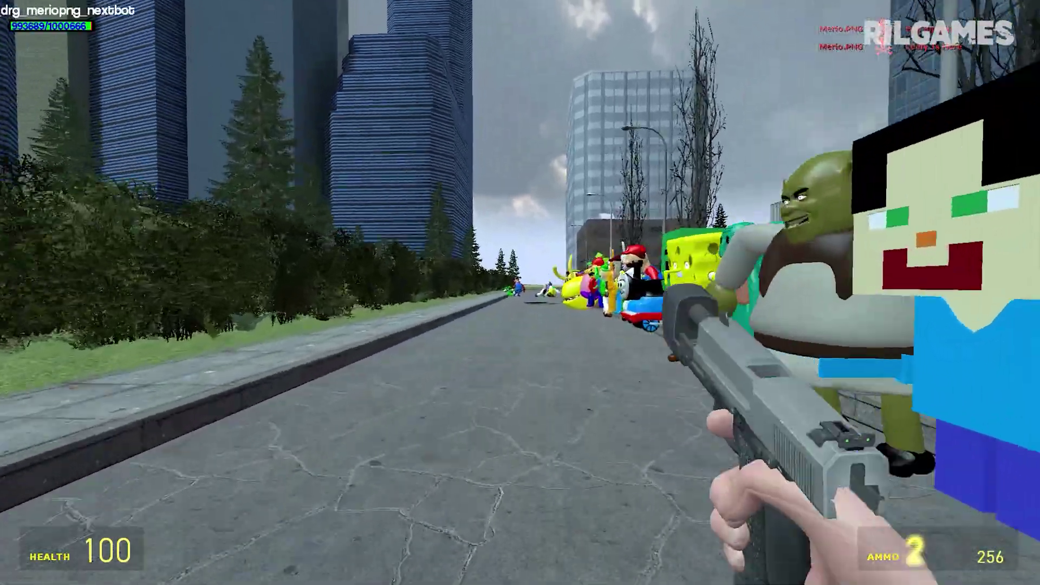
- Shoot with the red Deagle, then punch the Criper and Finn nextbots with Anime Punch
key(q)
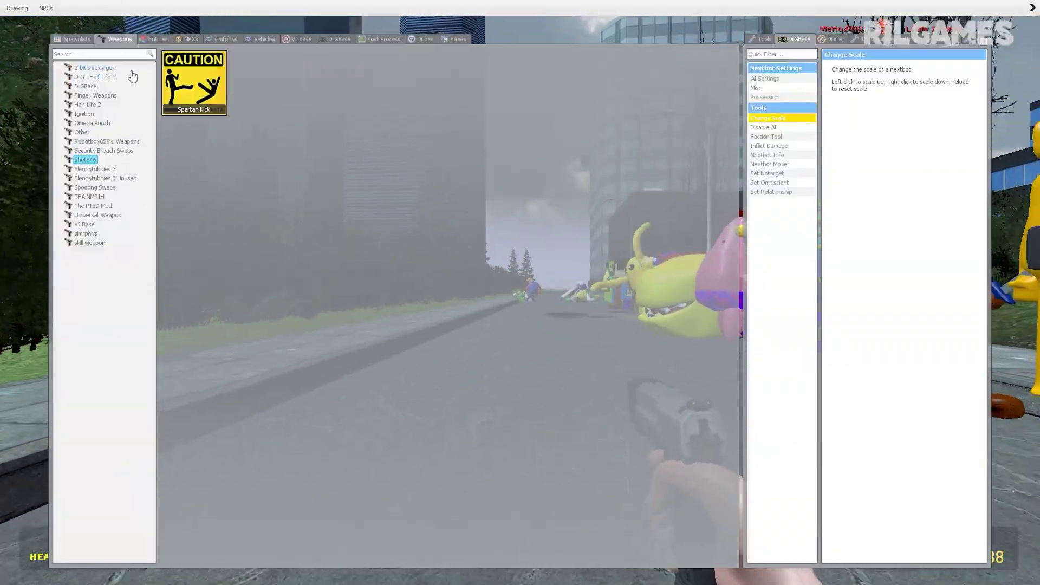
click(194, 76)
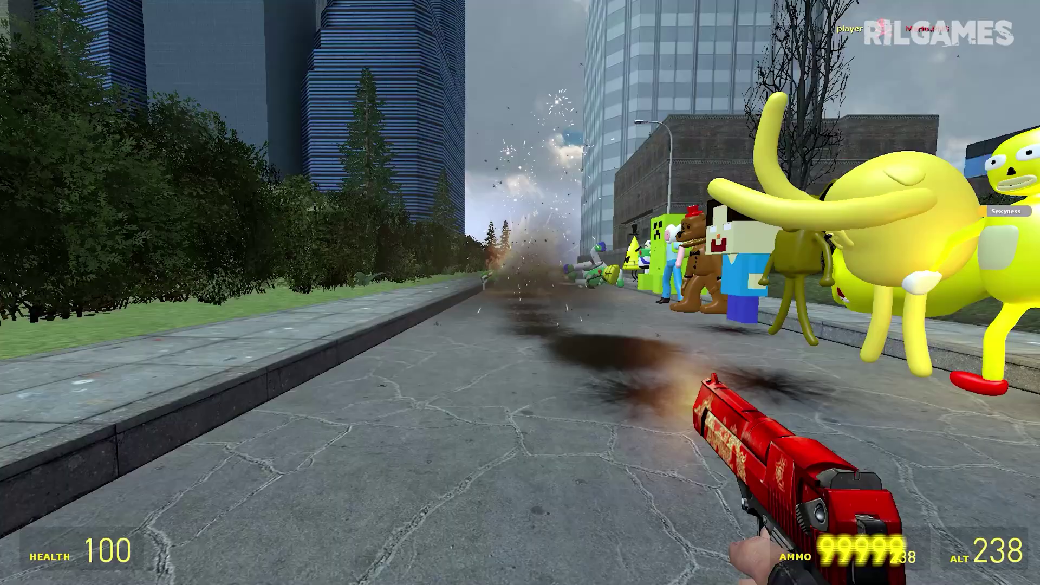
key(q)
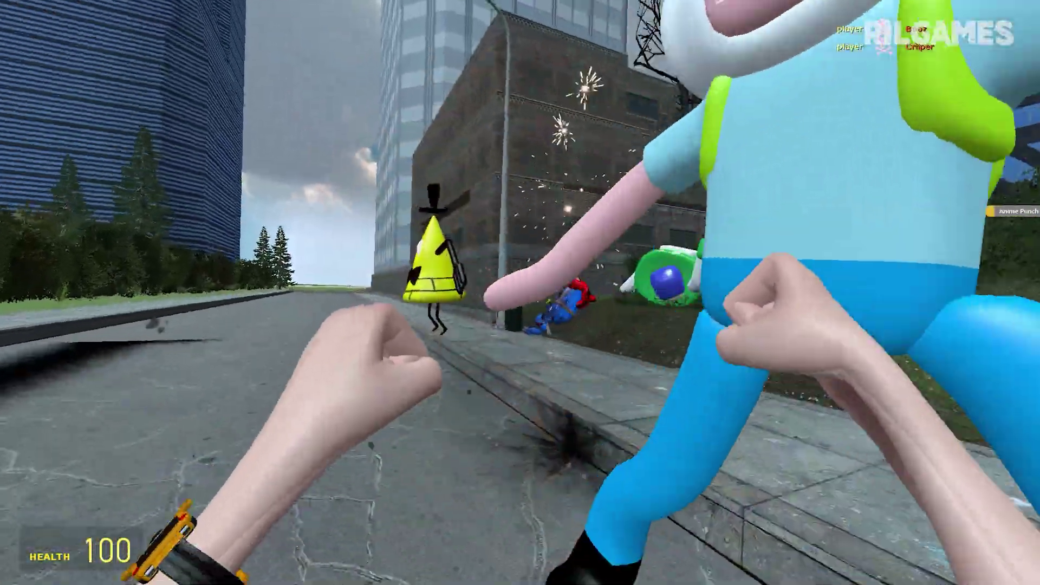
- Punch Finn, Freddy, Bill Cipher, the Minecraft figure and Jake away
click(520, 293)
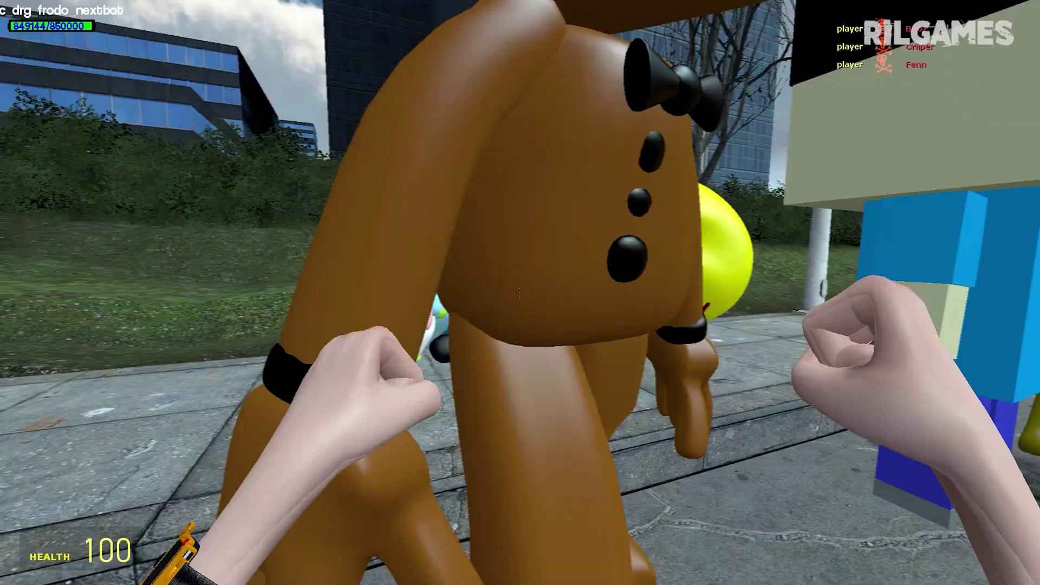
click(520, 293)
click(520, 293)
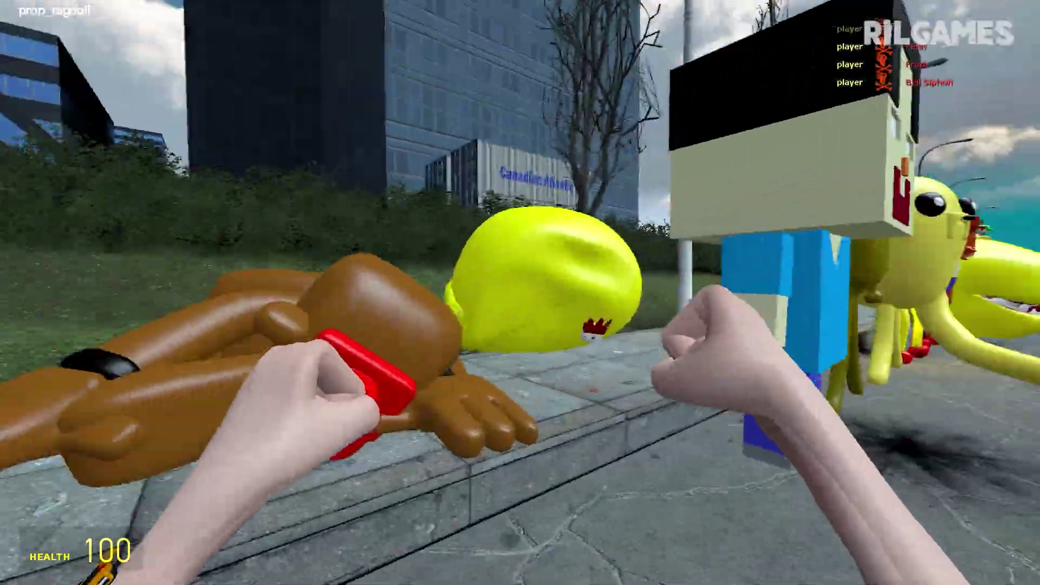
click(520, 292)
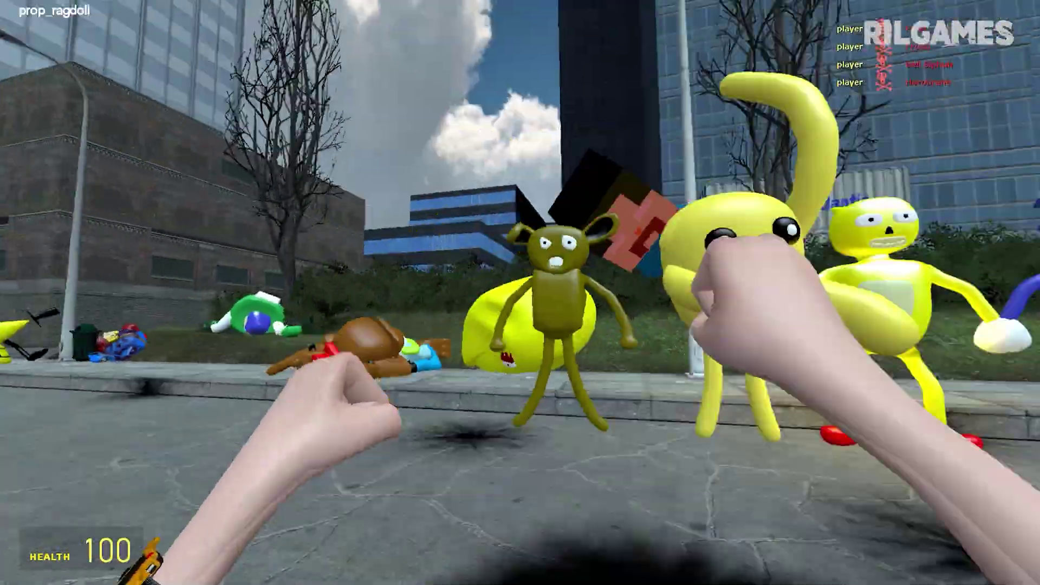
click(519, 293)
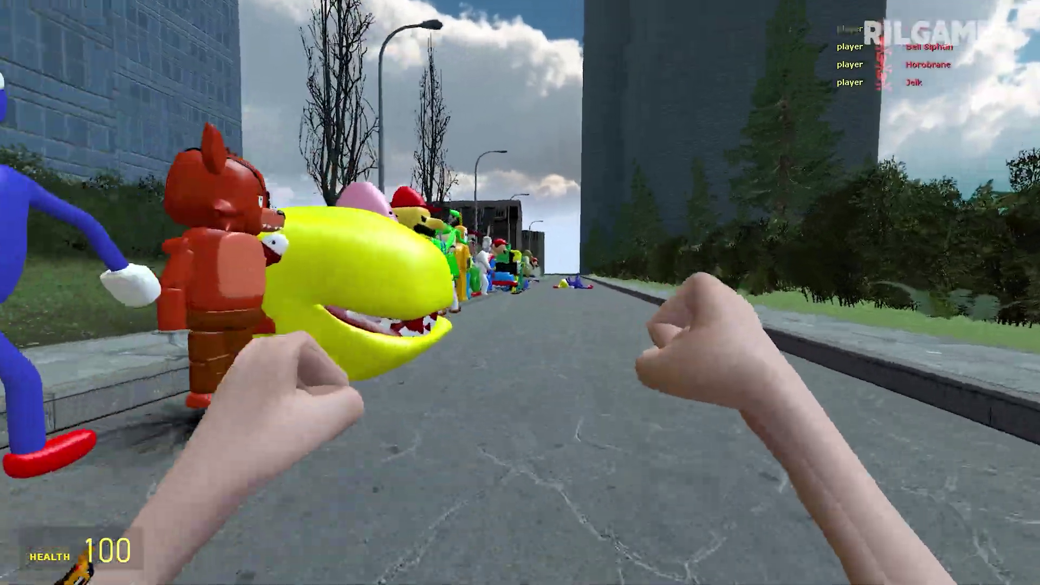
- Knock Shrek, SpongeBob and the nextbots by the lamppost and blue wall flying
key(q)
click(520, 292)
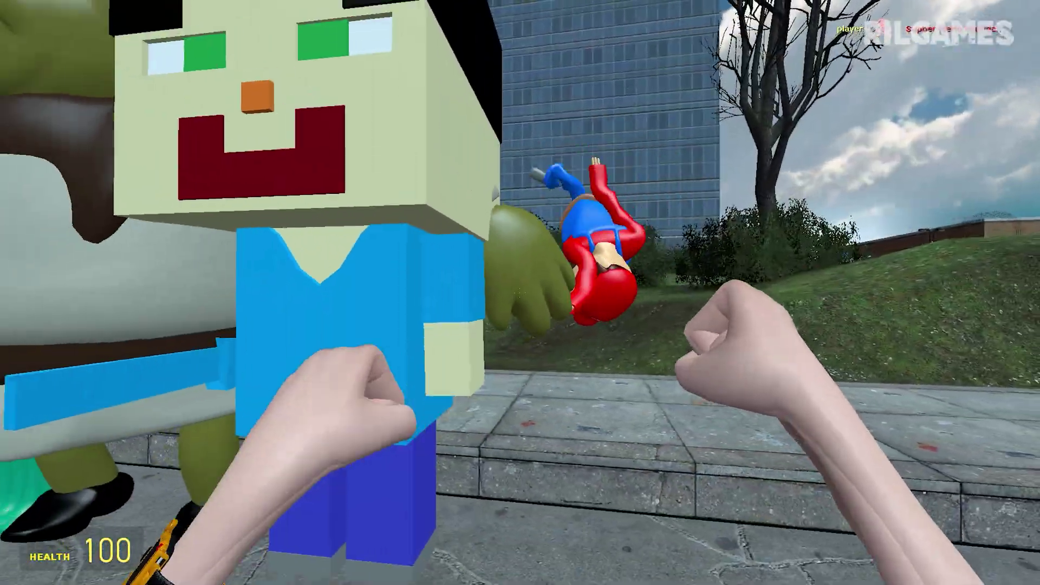
click(520, 292)
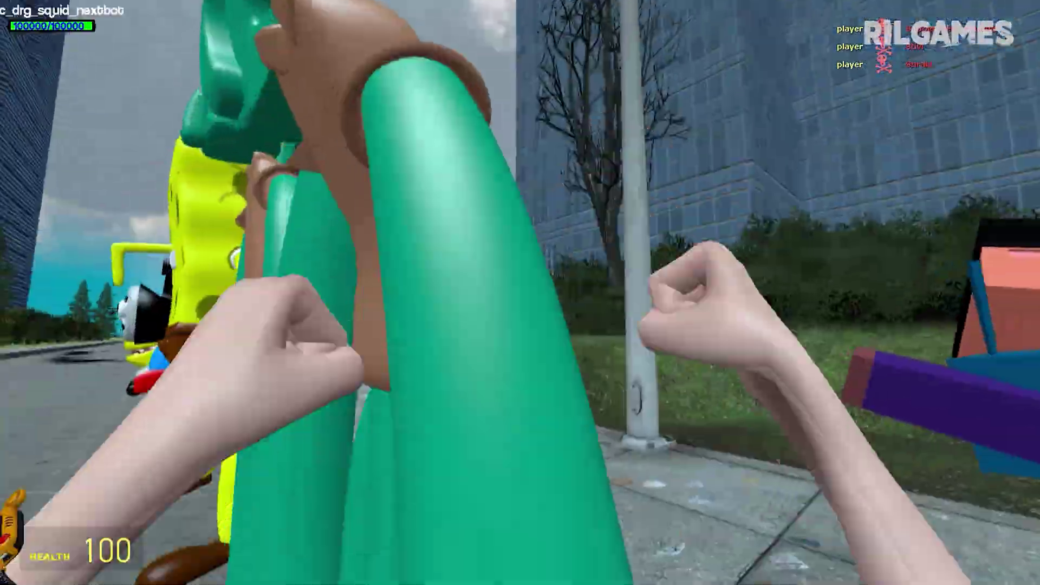
click(520, 293)
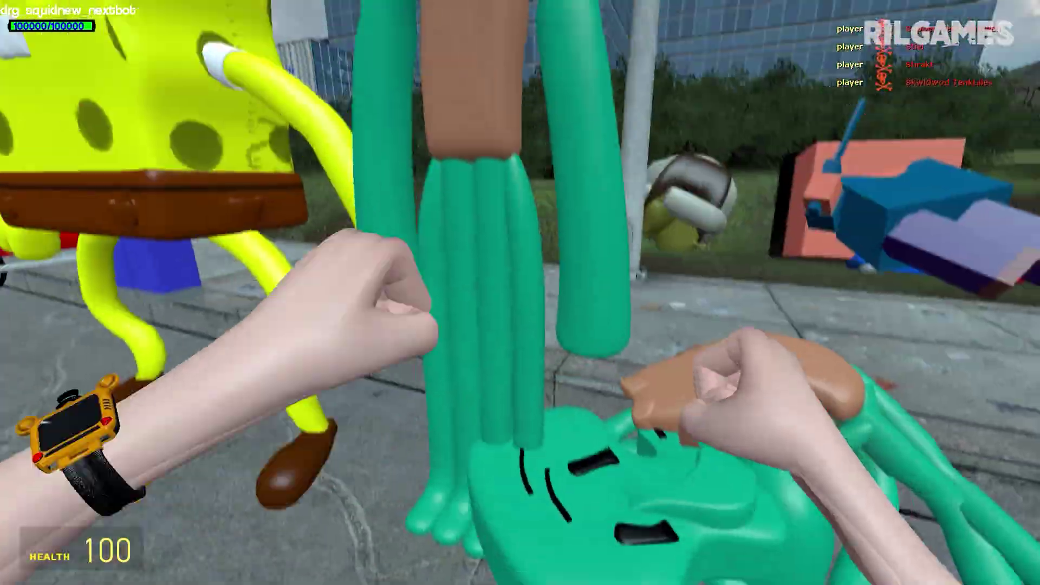
click(520, 292)
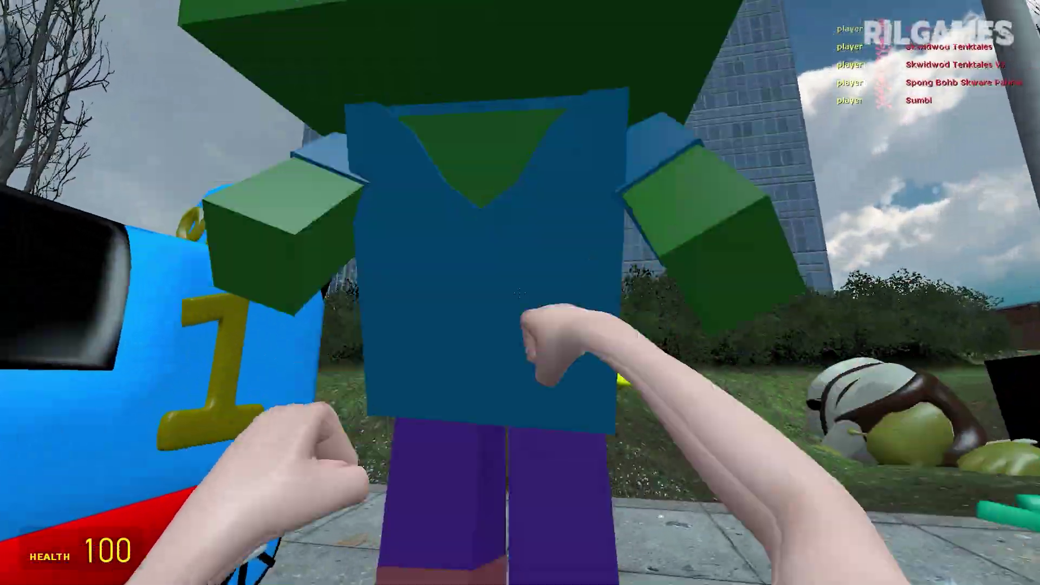
click(521, 293)
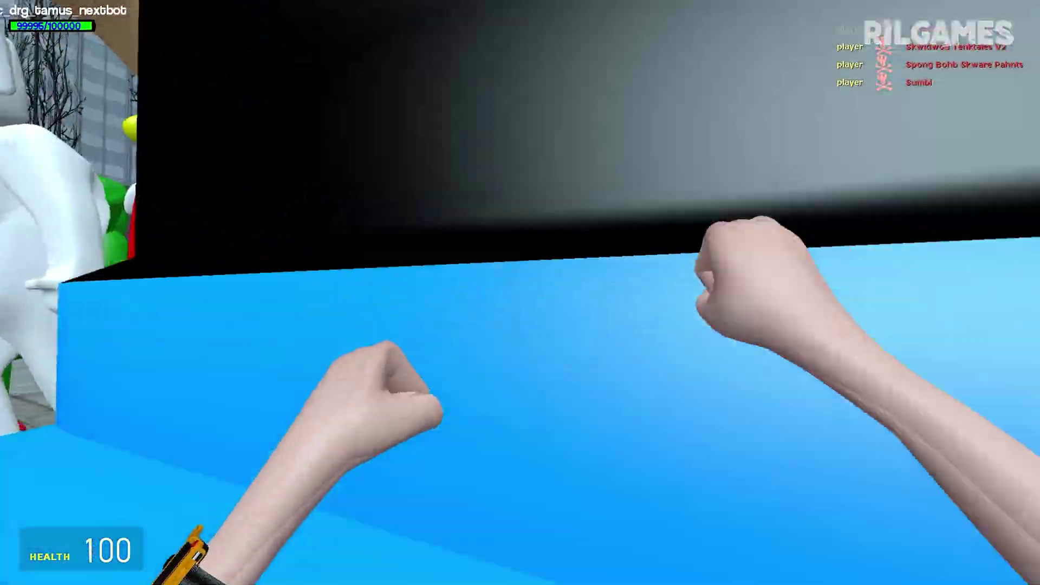
- Respawn after dying and switch back to fists to keep punching
key(q)
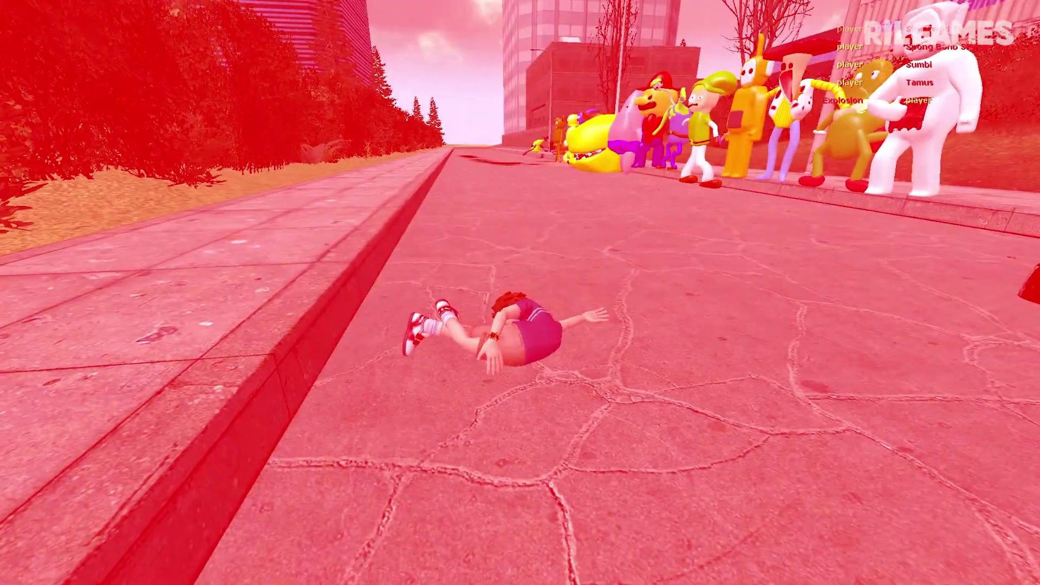
click(520, 293)
key(1)
click(520, 293)
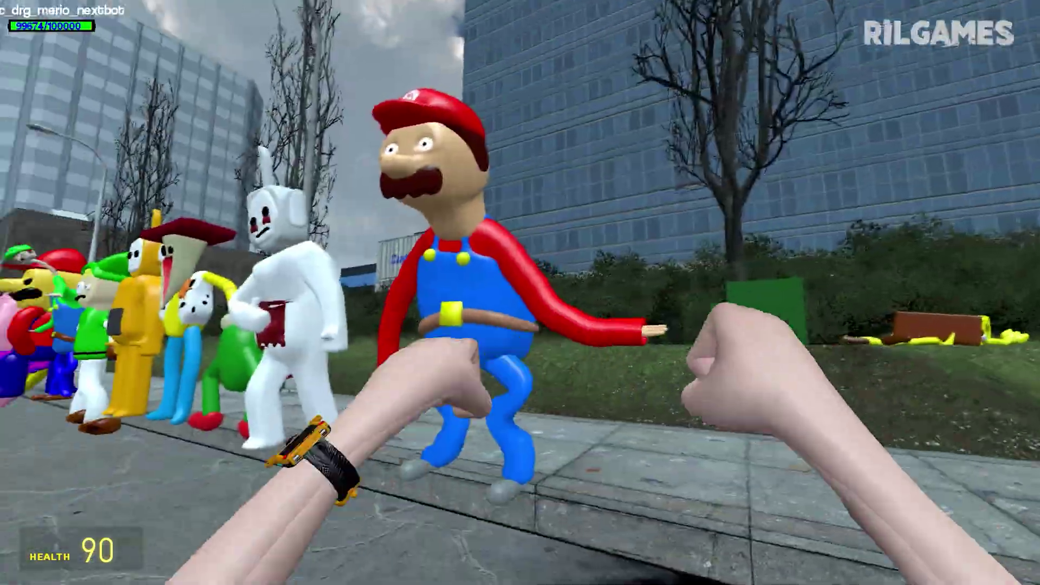
- Punch Mario, the white and green characters and the held red box flying
click(520, 292)
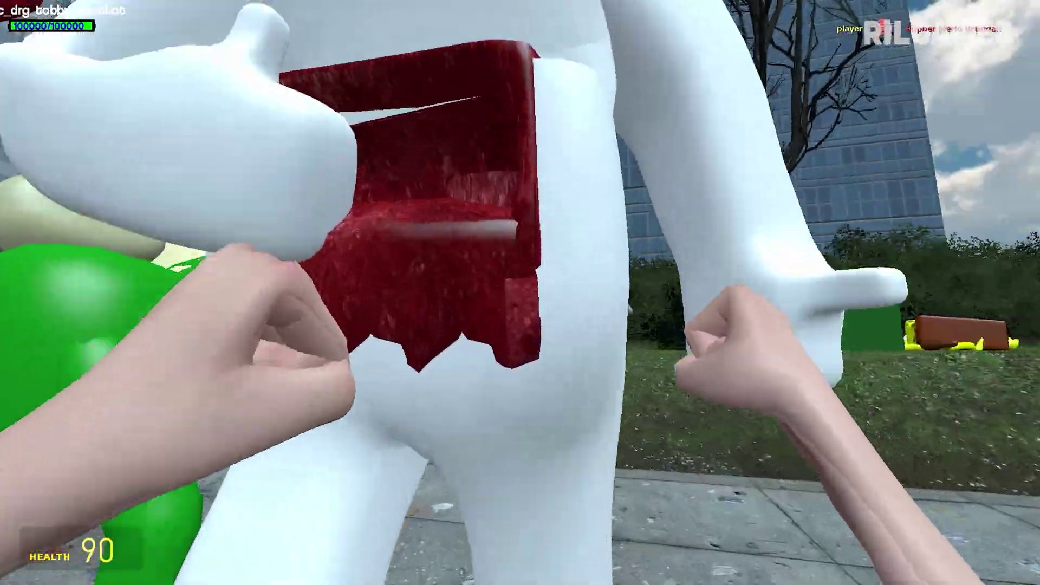
click(520, 292)
click(520, 293)
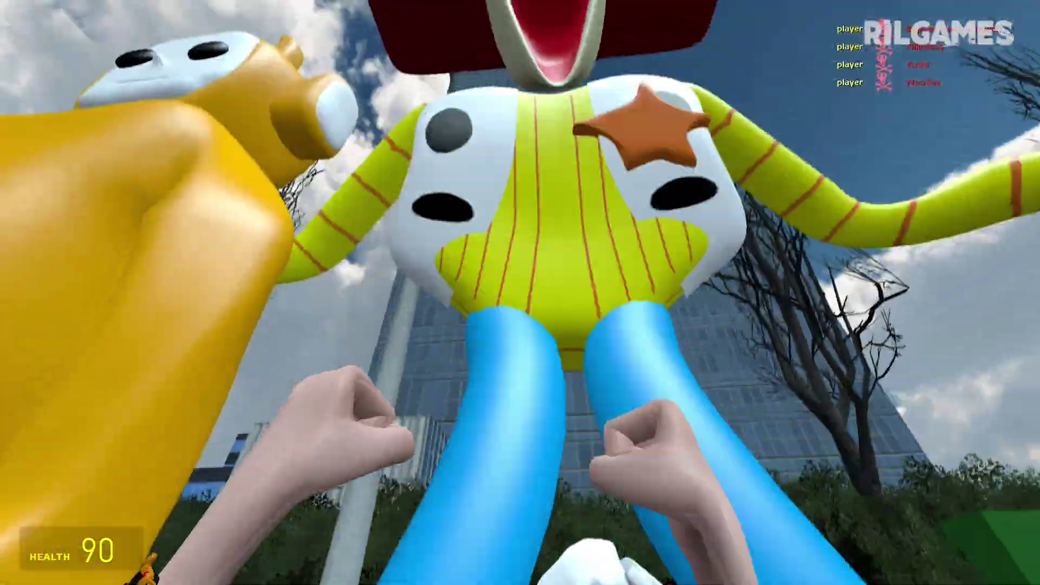
click(520, 293)
click(520, 292)
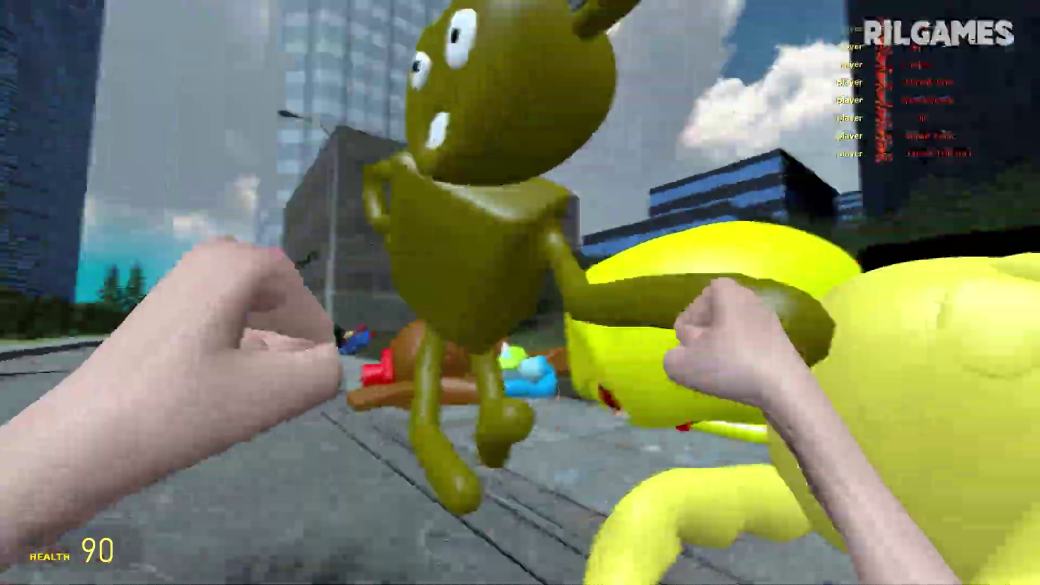
- Punch down Pyrocynical, Sanic and the crowd lying on the grass
click(520, 293)
click(521, 292)
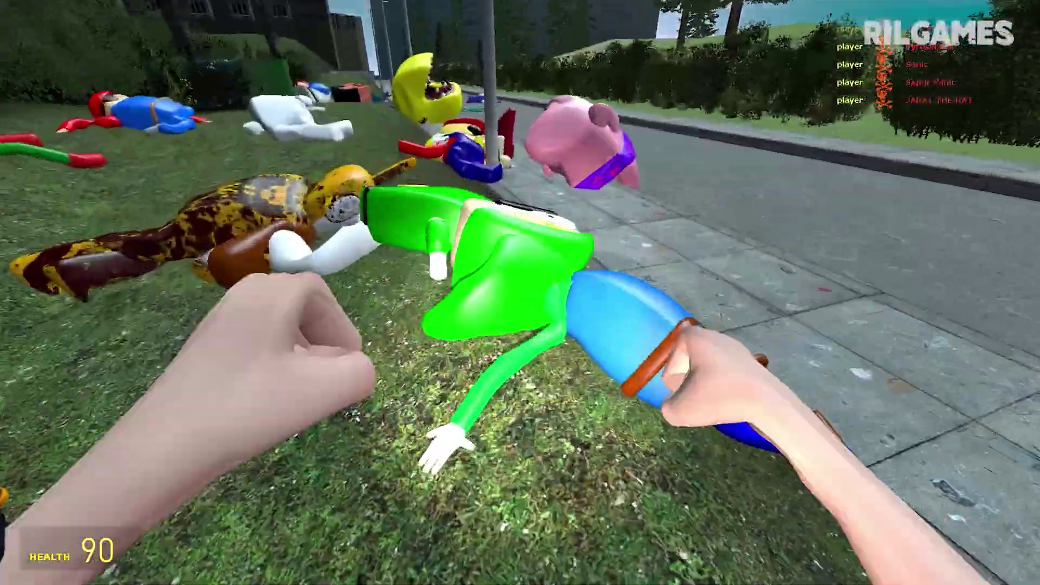
click(520, 293)
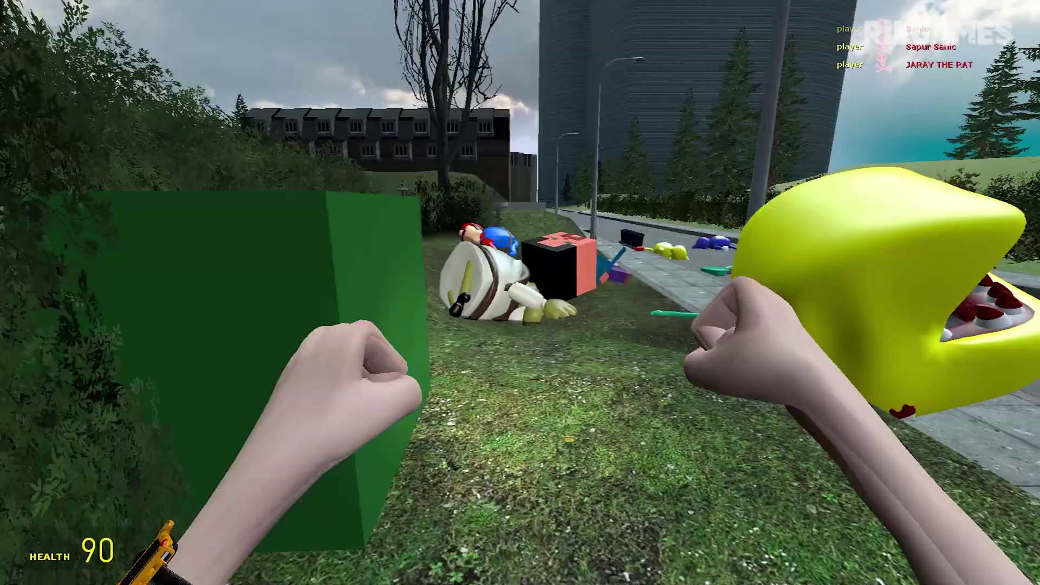
- Throw a grenade, then switch to the rocket launcher
key(5)
click(520, 293)
key(5)
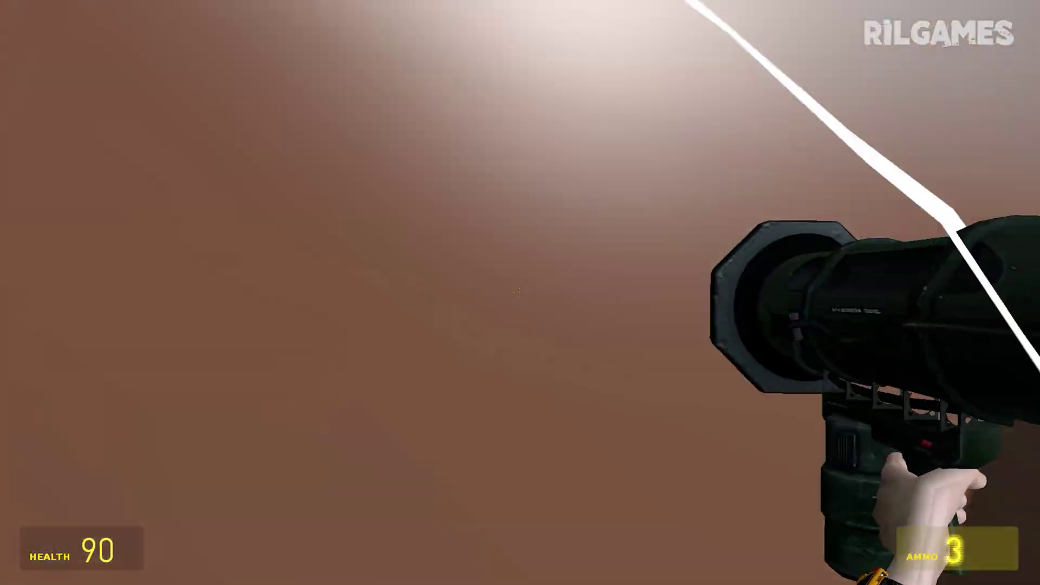
click(520, 293)
- Run Clean Up Everything, then fire the SMG across the rooftop toward the edge
key(q)
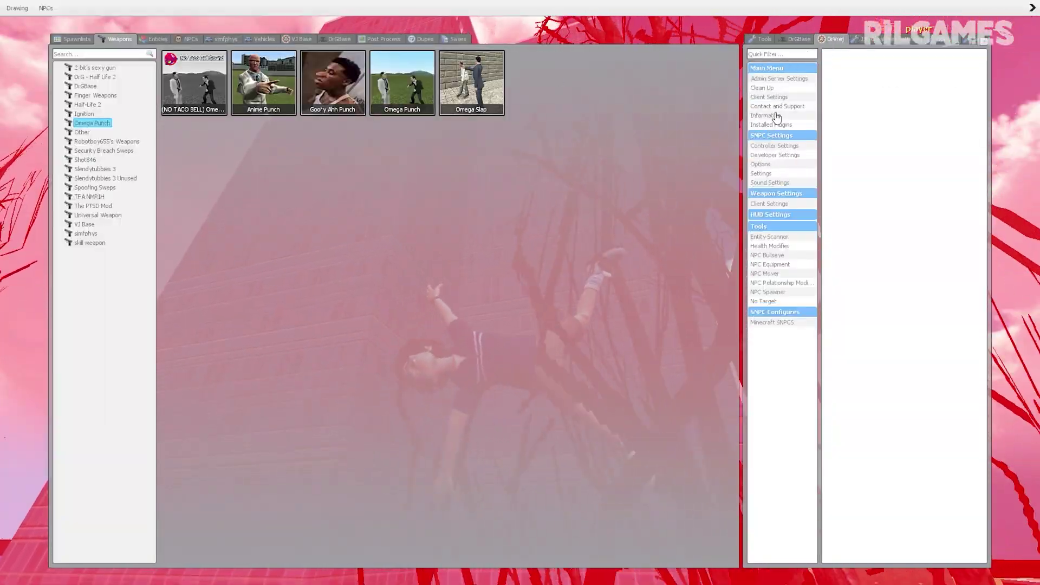
click(867, 92)
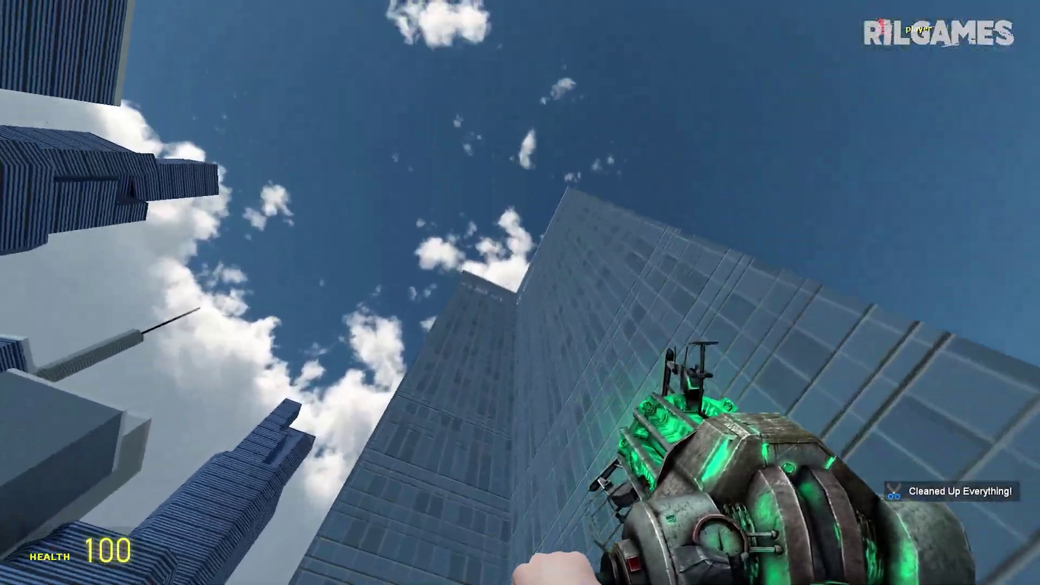
key(2)
click(521, 293)
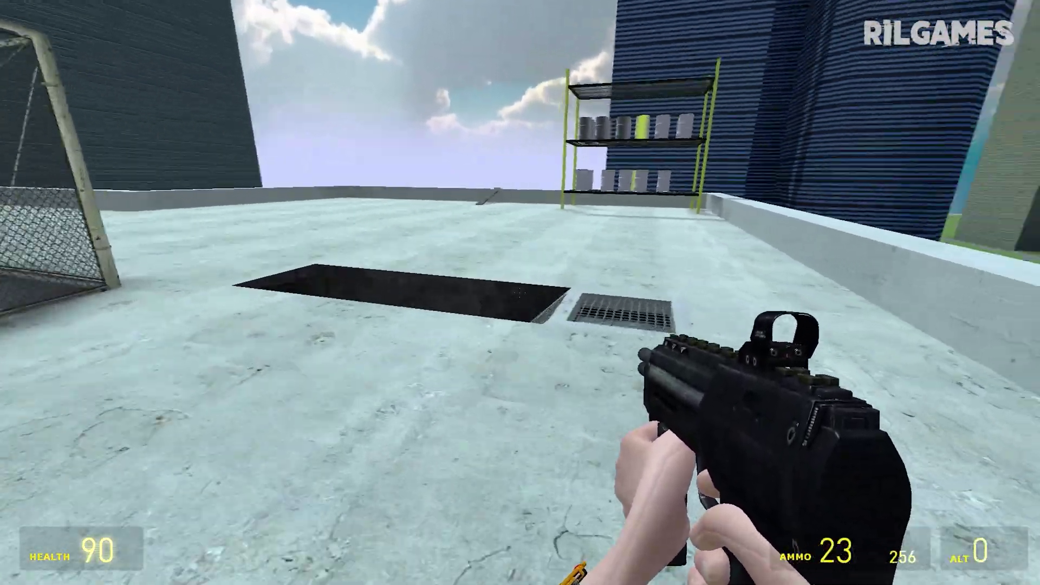
click(520, 293)
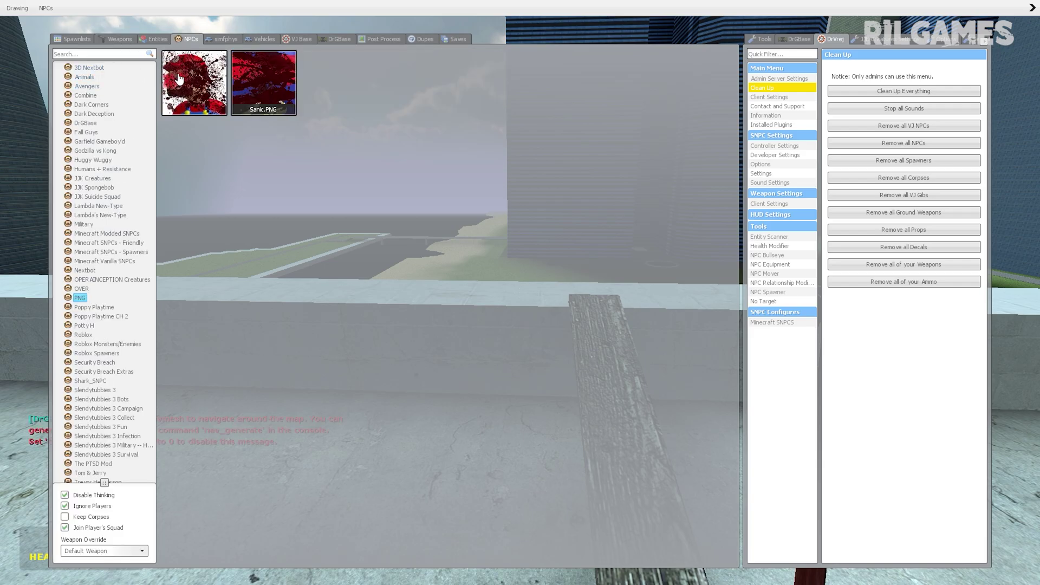
- Spawn Merio.PNG on the rooftop and undo the unwanted Sanic.PNG spawn
click(98, 69)
key(z)
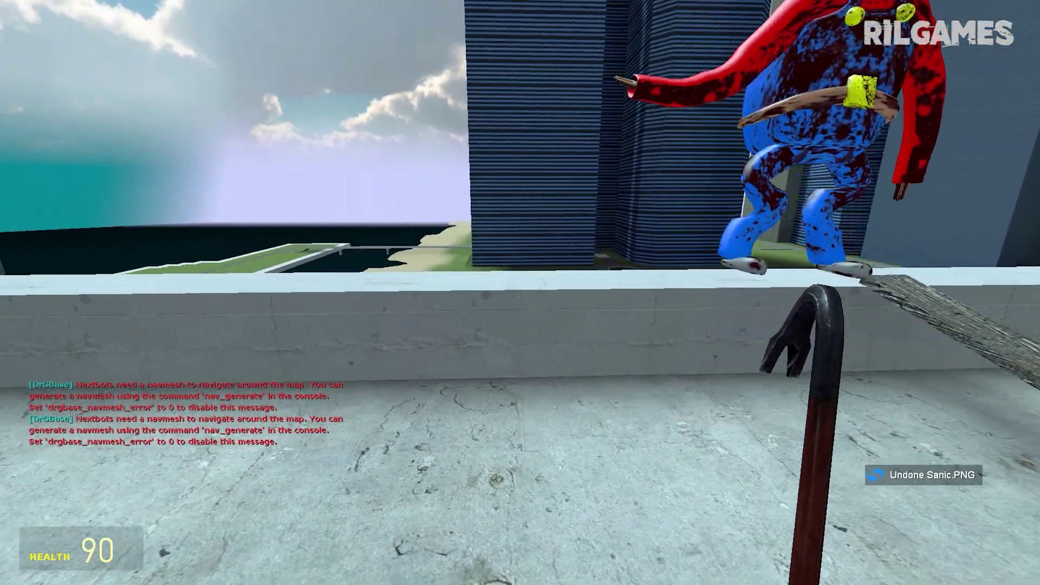
key(q)
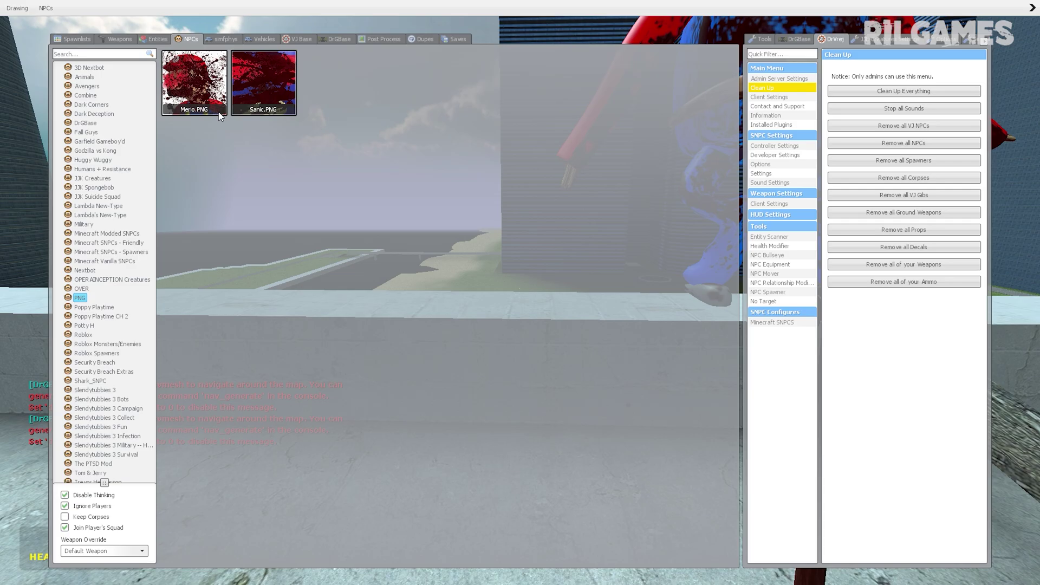
key(q)
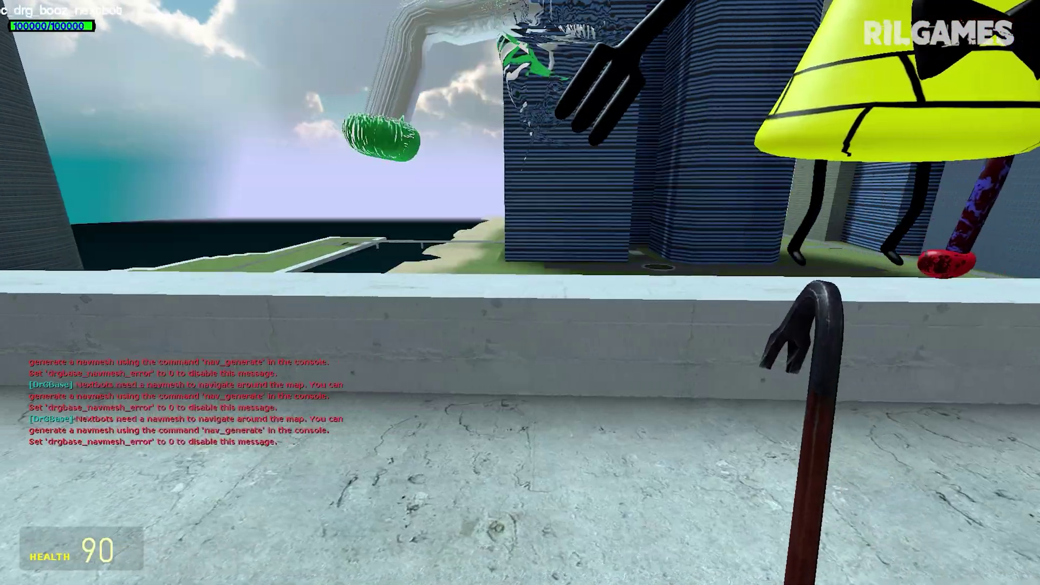
key(q)
key(q)
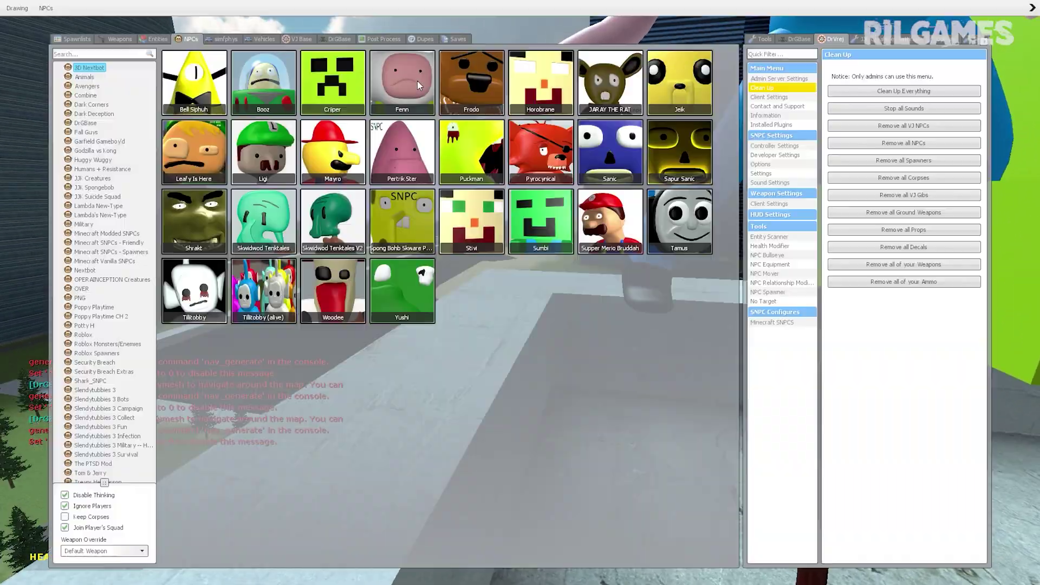
key(q)
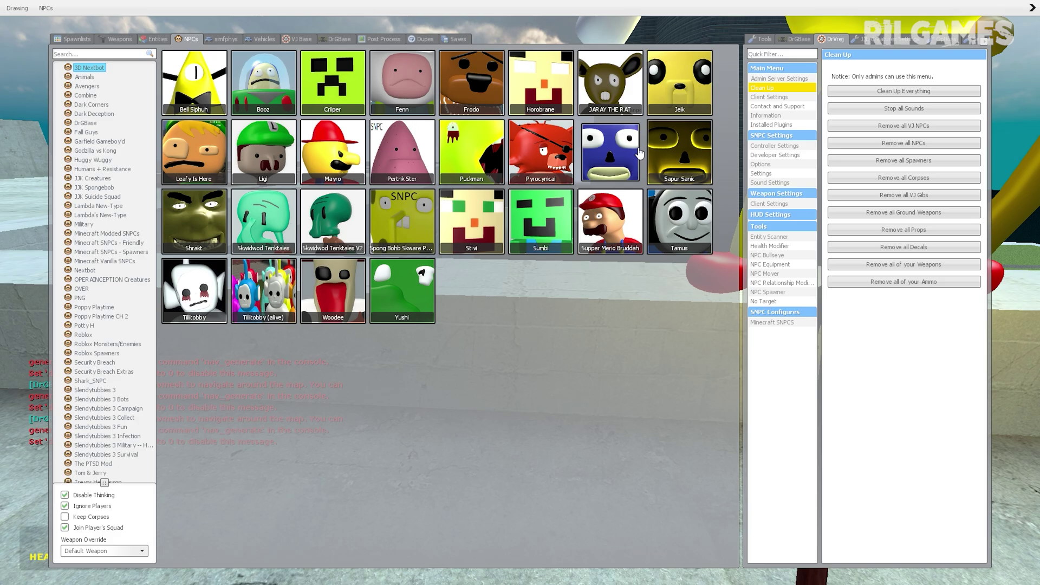
- Undo the latest spawns and add the Pyrocynical and Puckman nextbots
key(q)
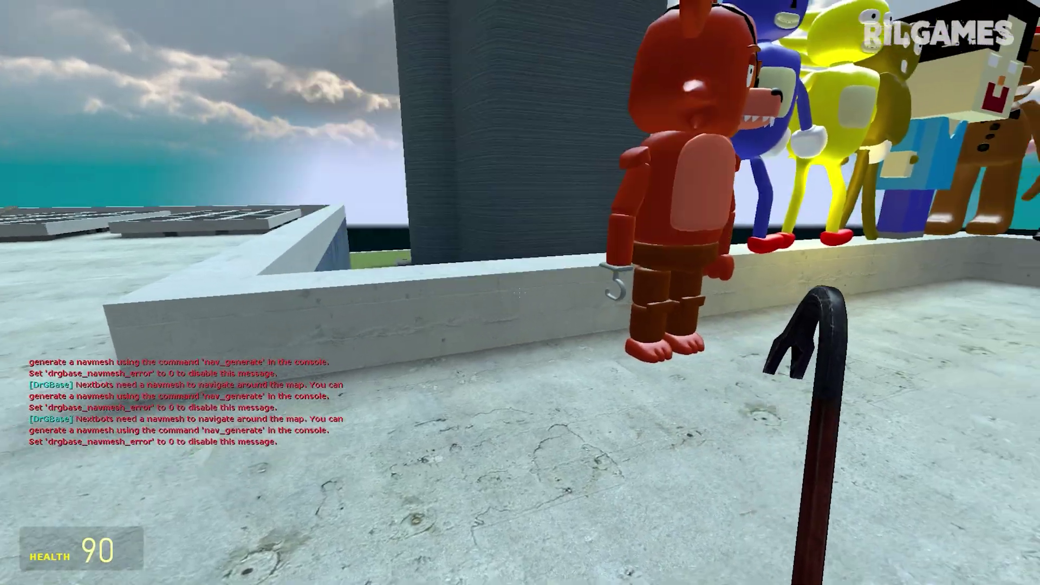
key(z)
key(z)
key(q)
click(511, 157)
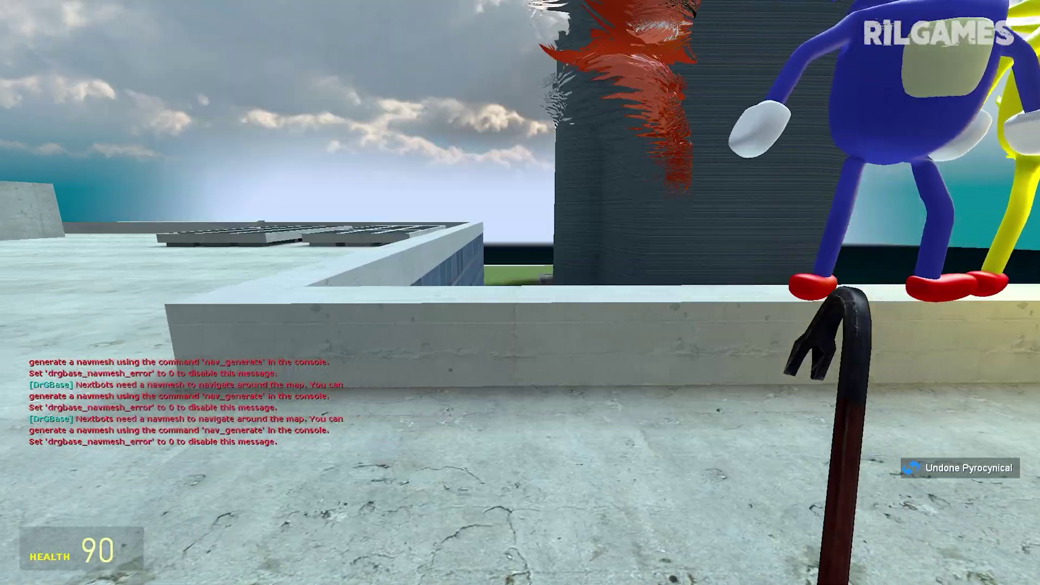
key(q)
click(471, 151)
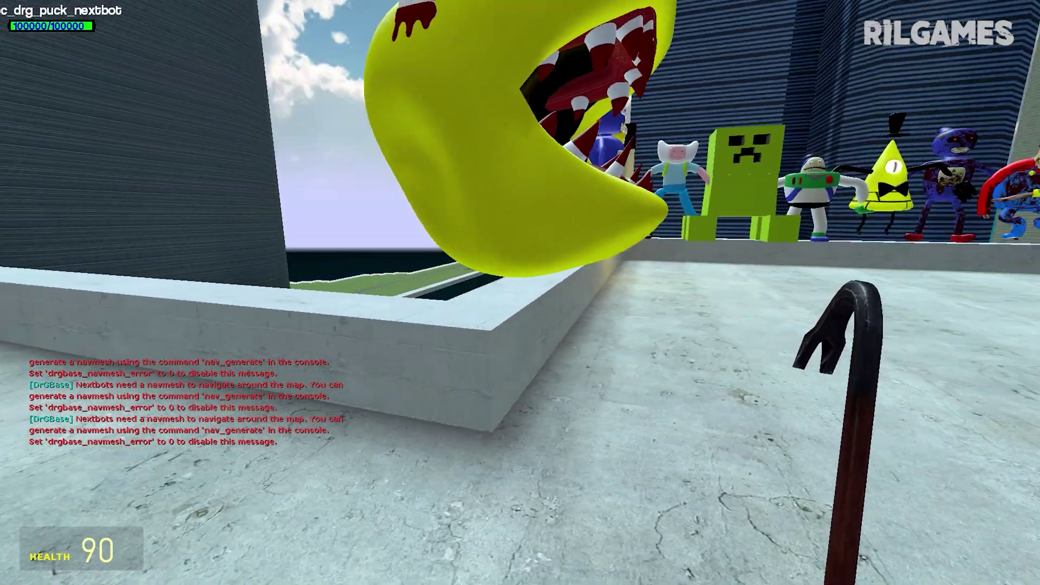
- Spawn another 3D Nextbot character onto the rooftop wall
key(q)
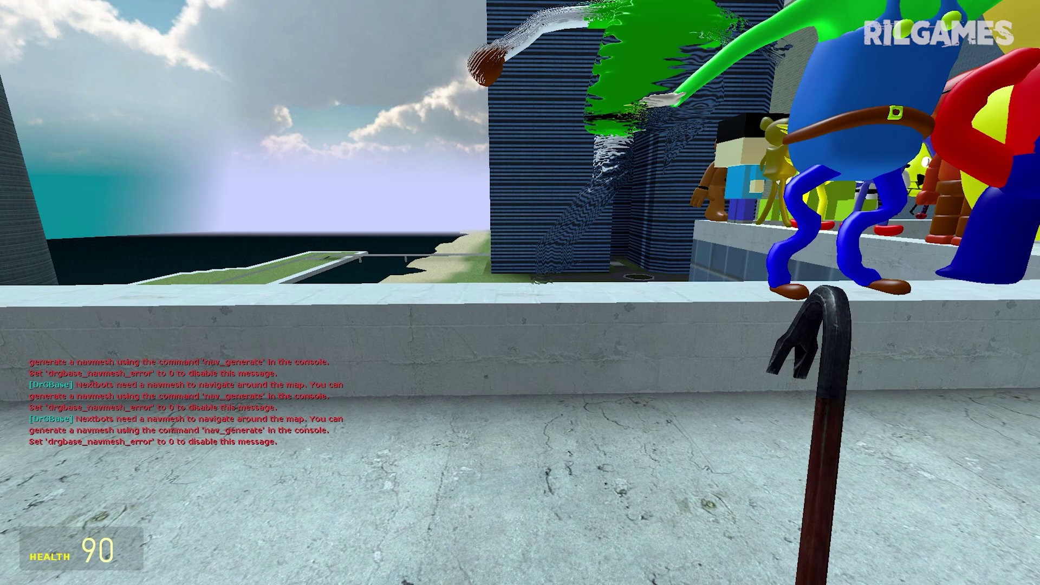
key(q)
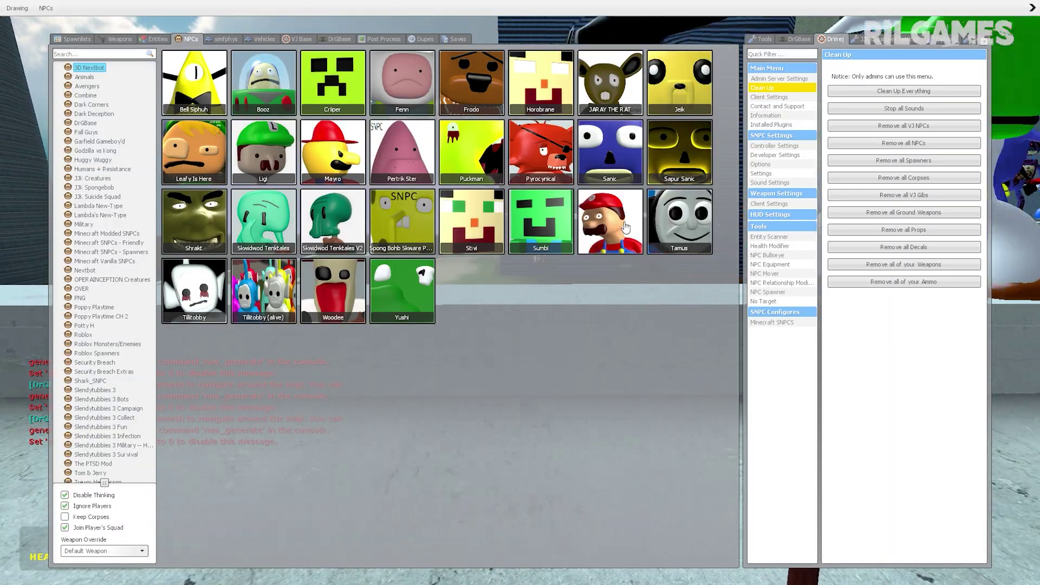
click(541, 228)
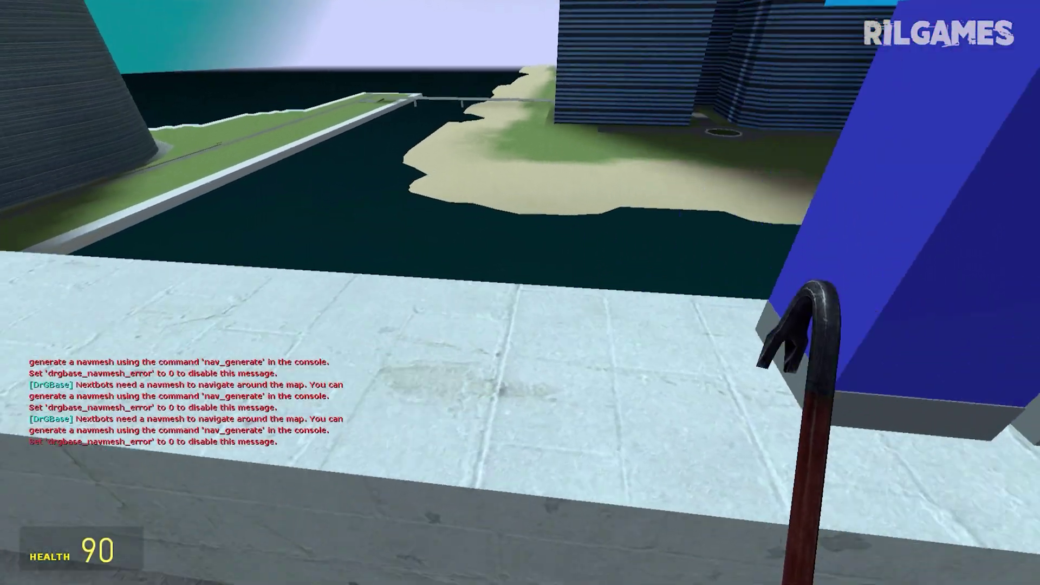
key(q)
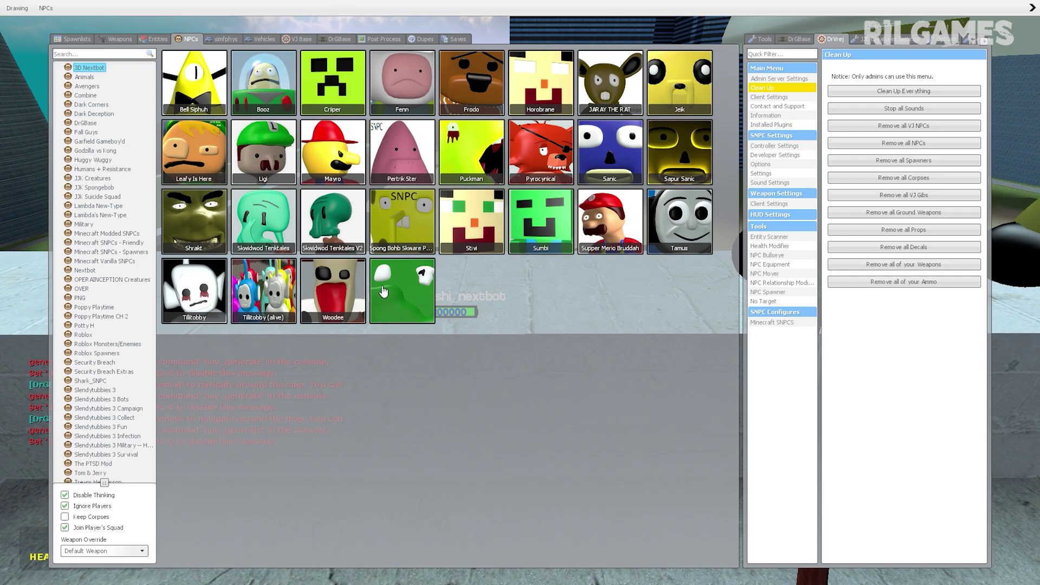
key(q)
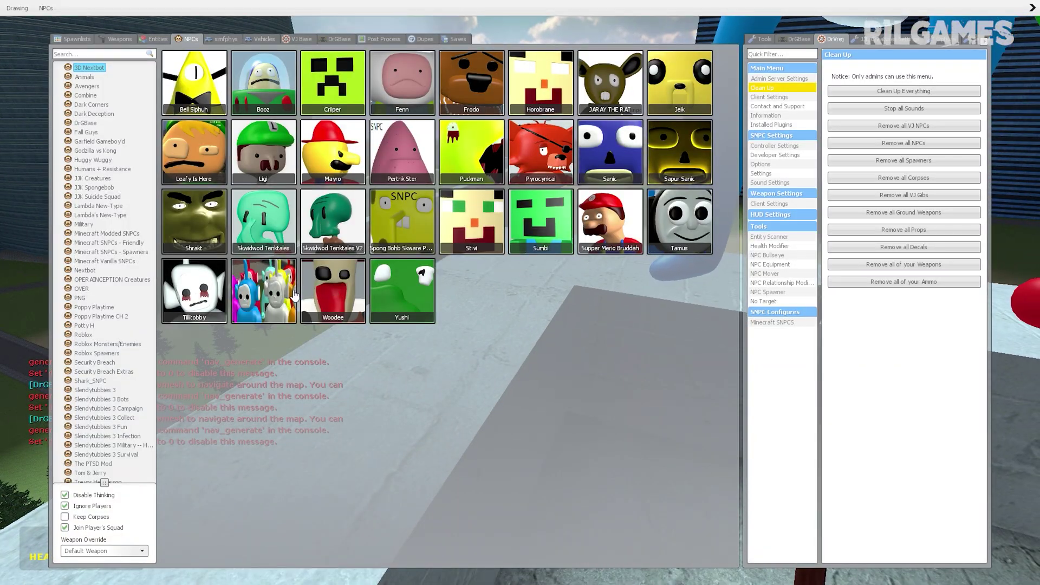
key(q)
key(q)
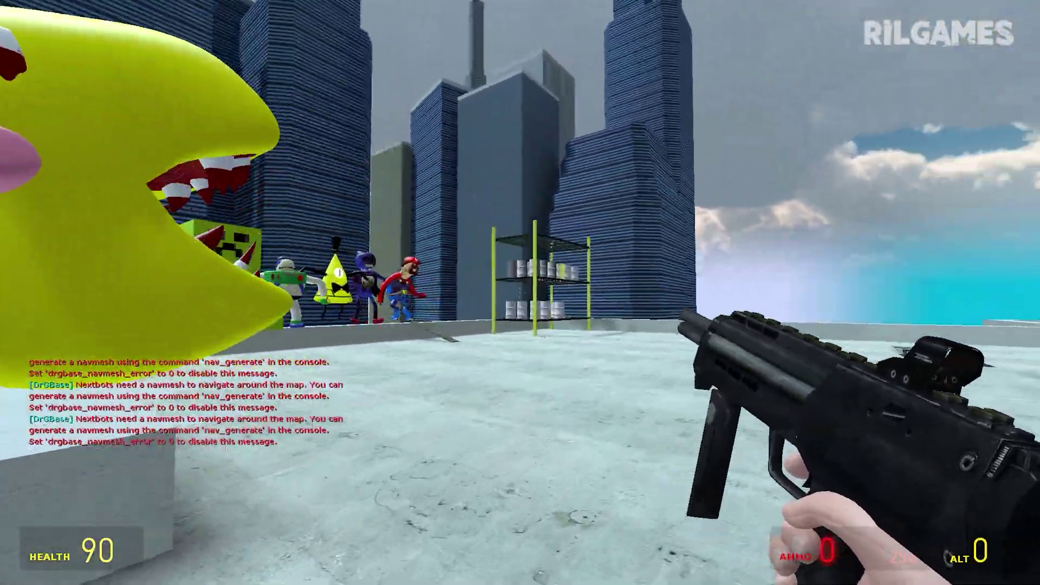
- Fire a rocket into the nextbot lineup, then equip the red pistol
key(5)
click(519, 292)
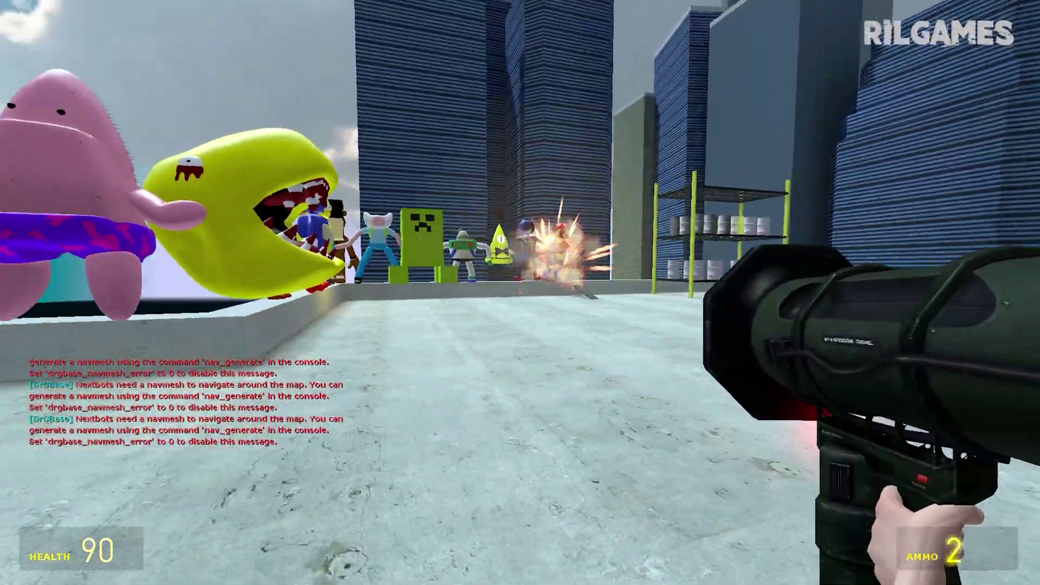
key(q)
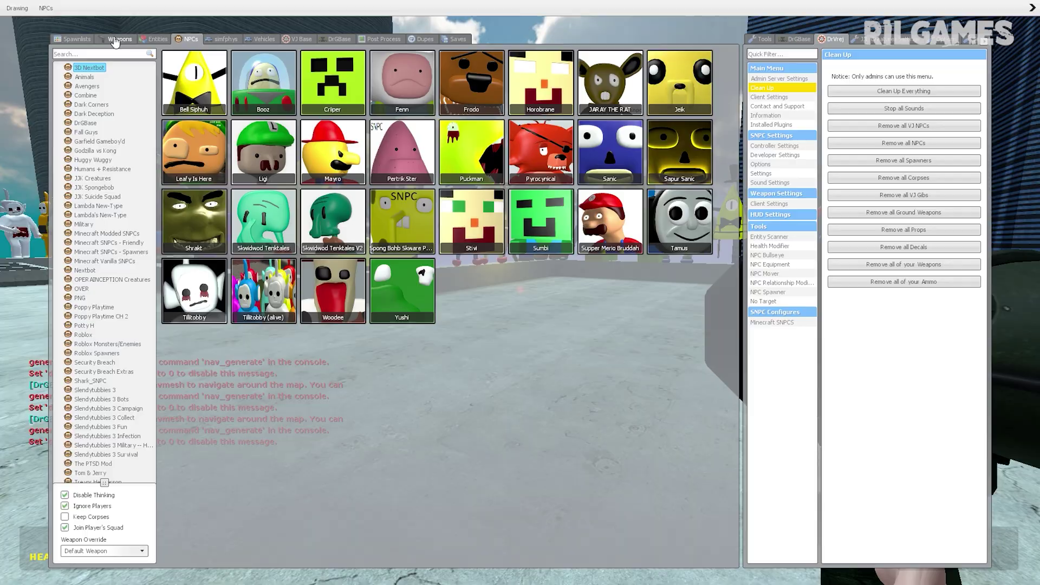
click(194, 82)
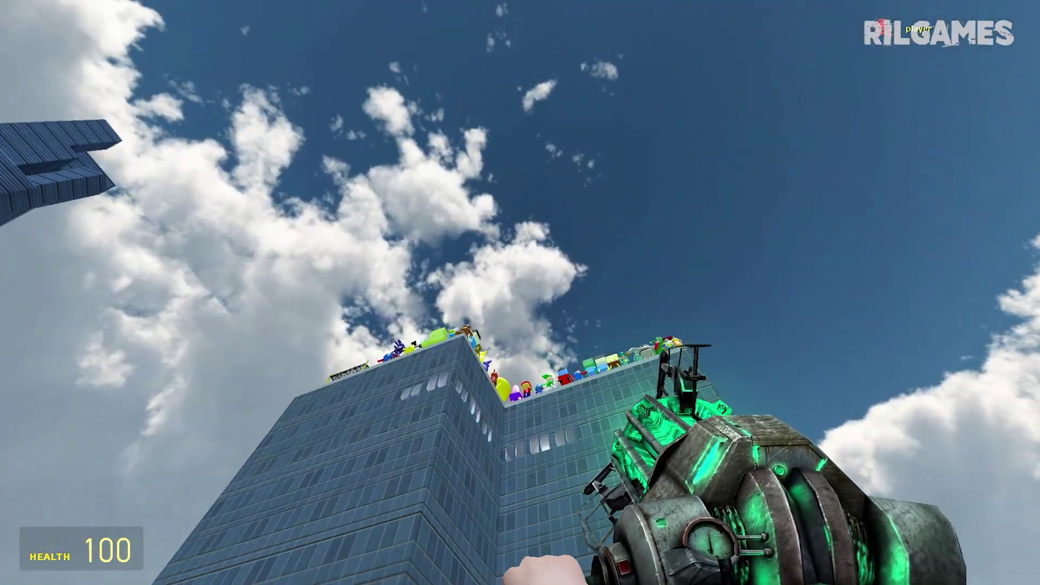
- Equip the Goofy Ahh Punch from the ShotSh weapon category
key(q)
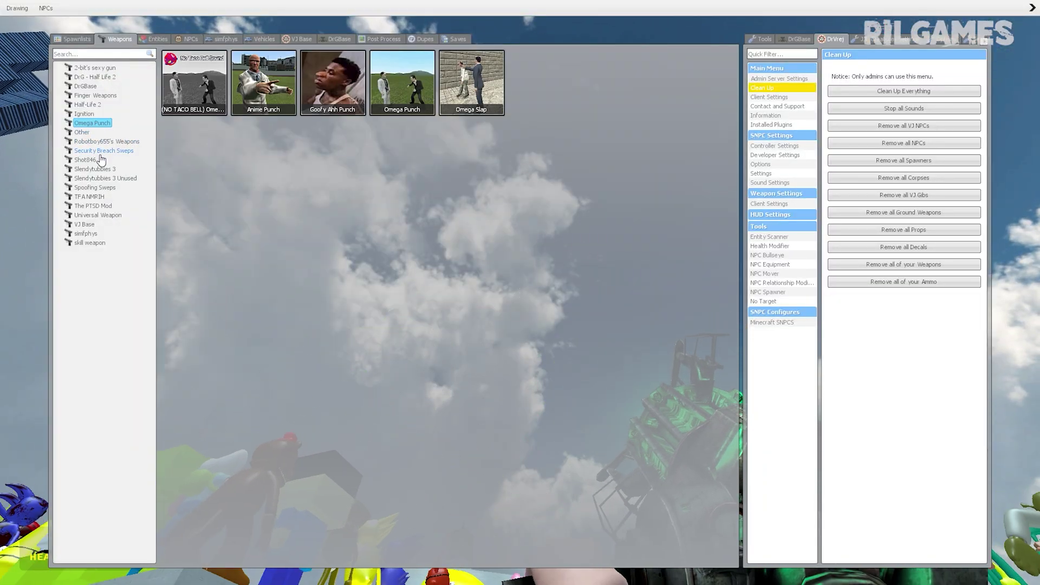
click(94, 160)
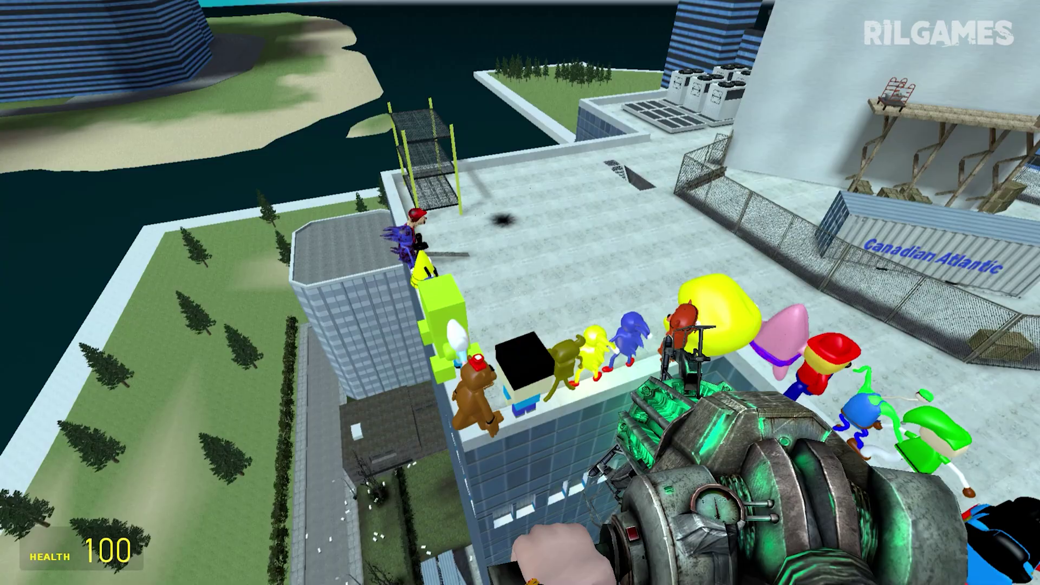
key(q)
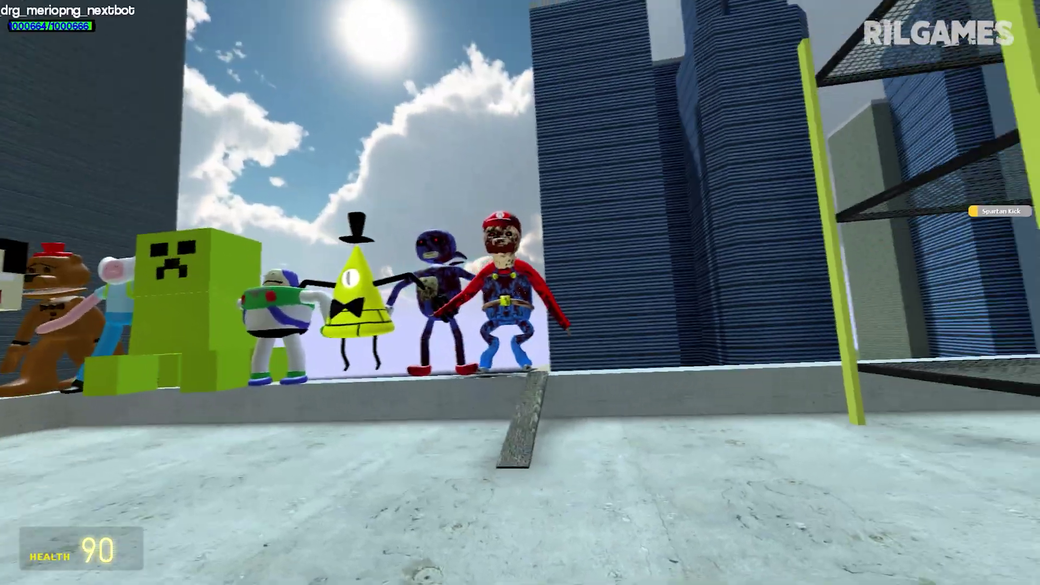
key(q)
click(333, 82)
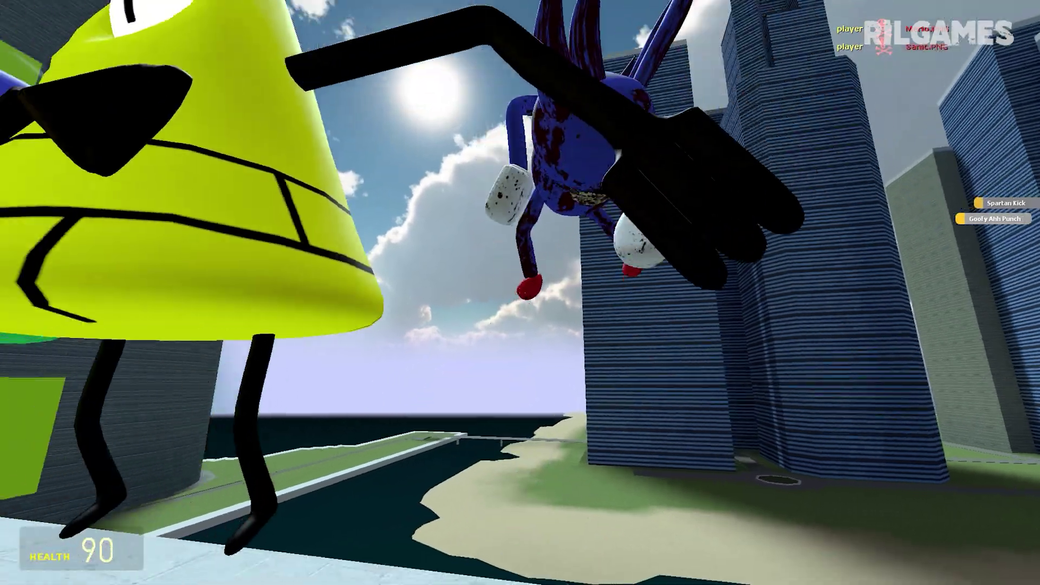
- Punch the nearby nextbots including Criiper, then shoot them with the SMG
click(520, 293)
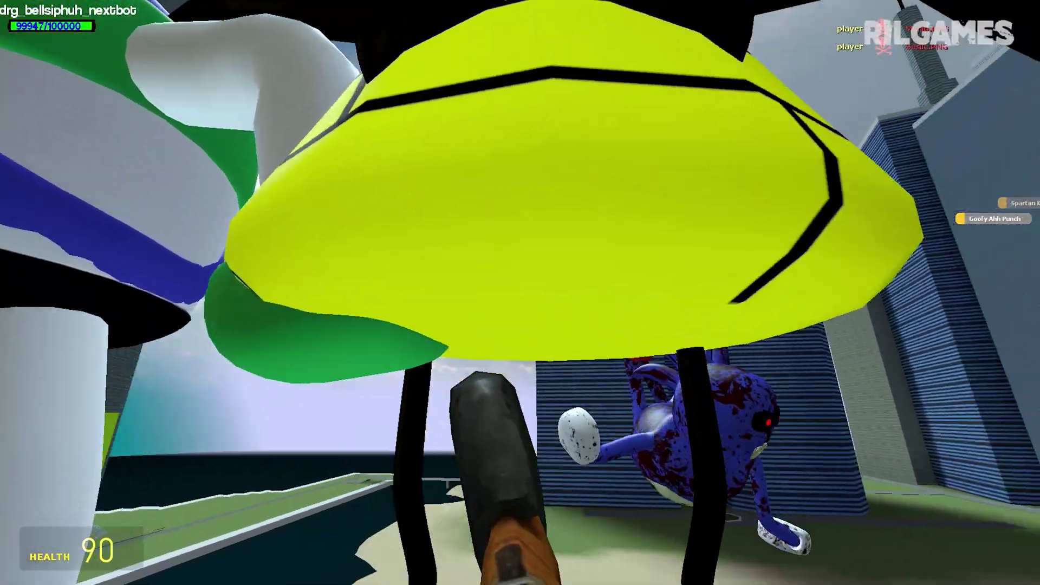
click(520, 293)
click(520, 293)
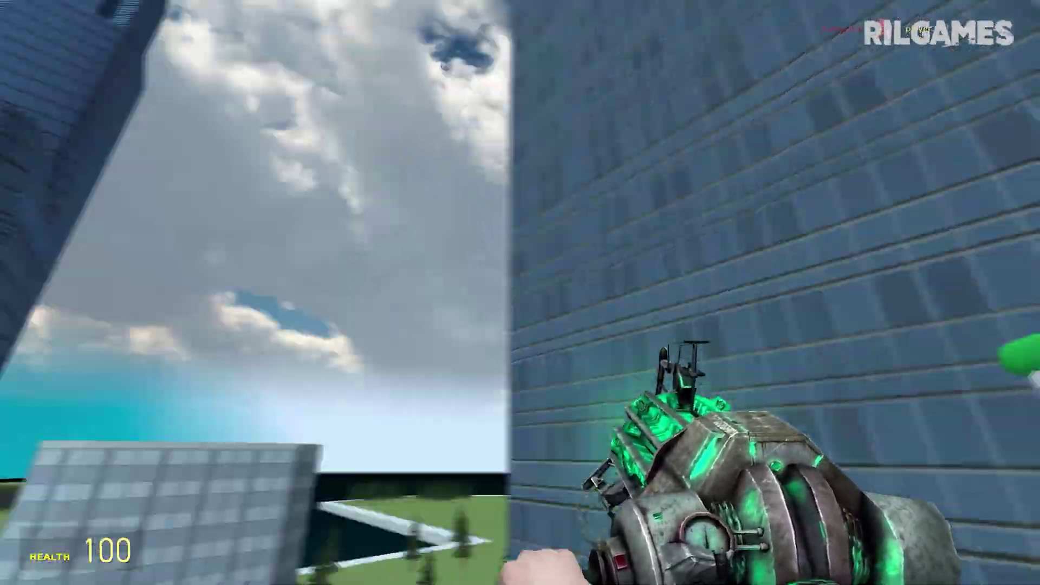
key(3)
click(520, 293)
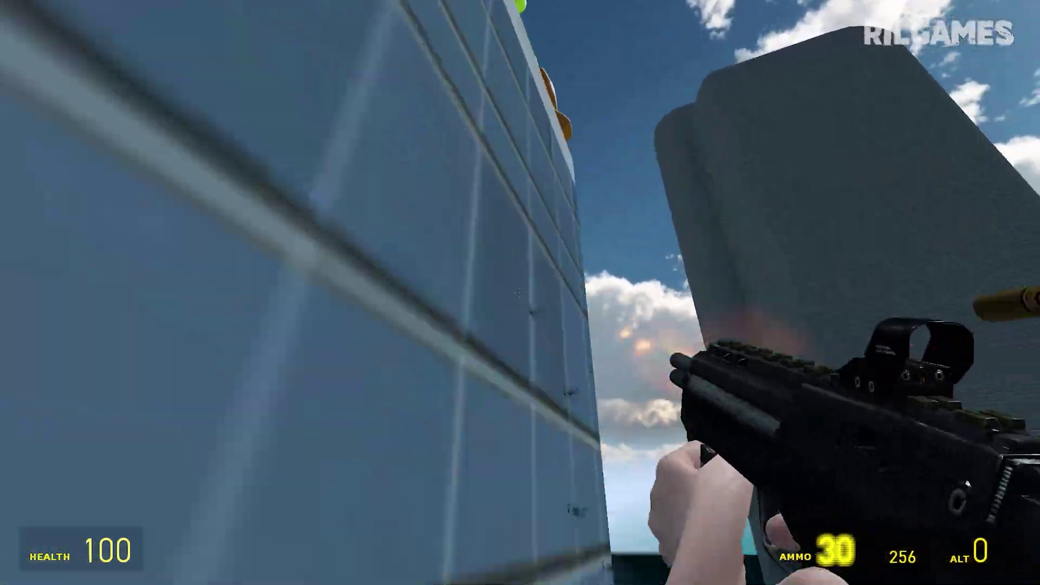
click(521, 293)
- Fire the rocket launcher at the nextbots, then reopen the weapons spawn list
key(5)
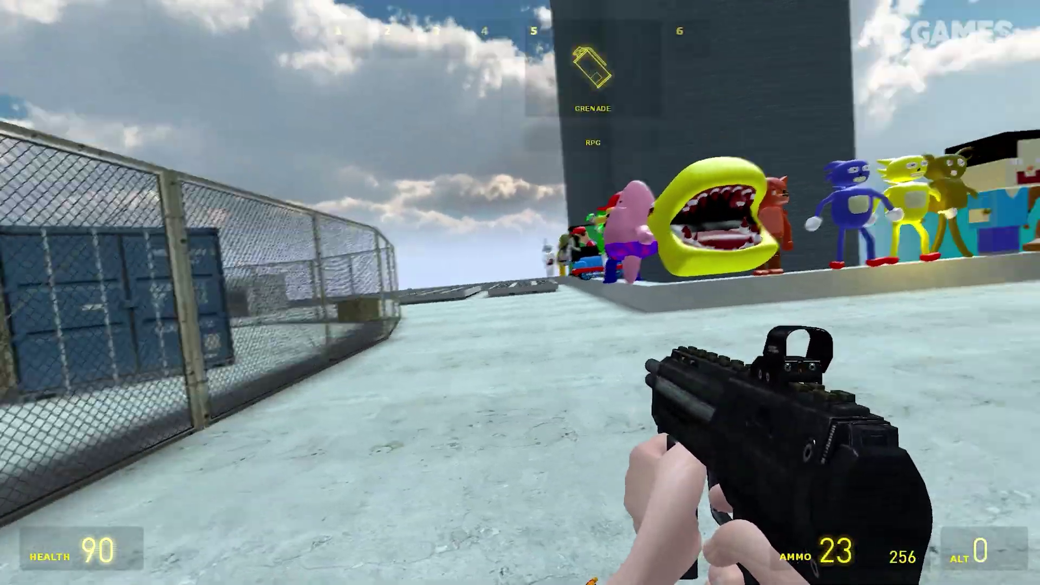
key(5)
click(521, 293)
key(q)
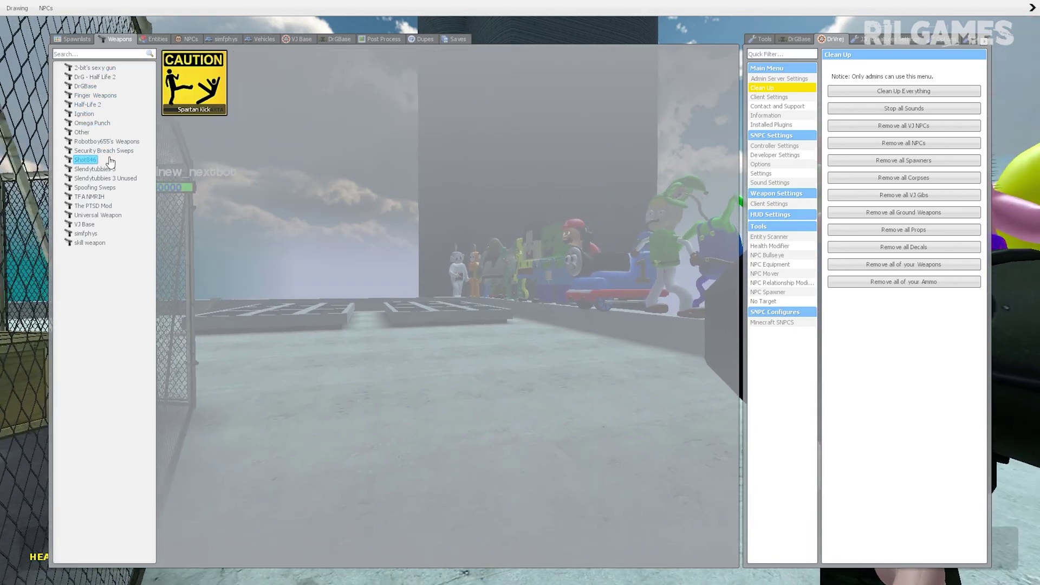
- Equip the Spartan Kick and kick Freddy and the nextbot group off the roof
click(200, 88)
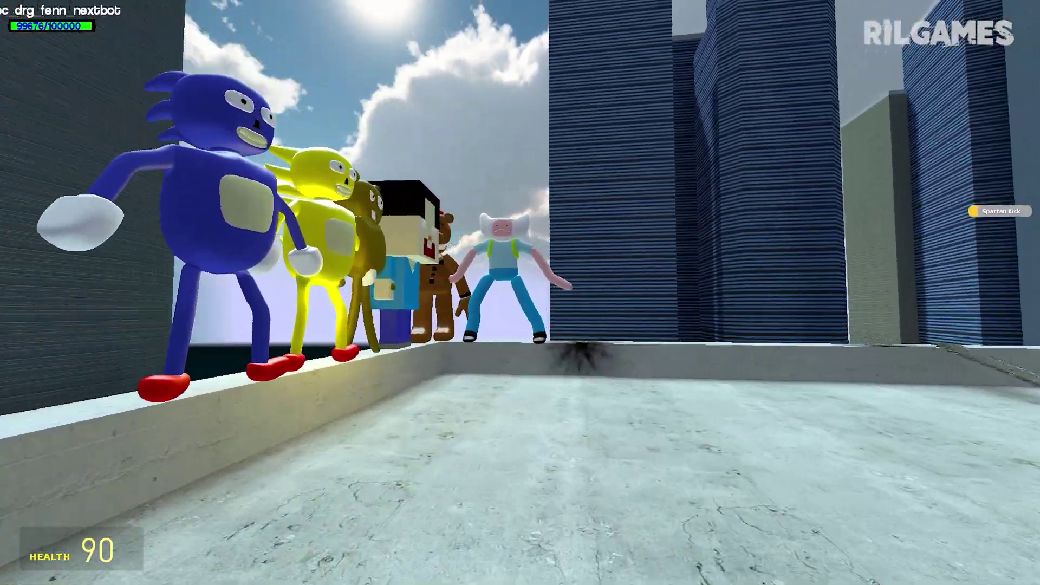
click(520, 292)
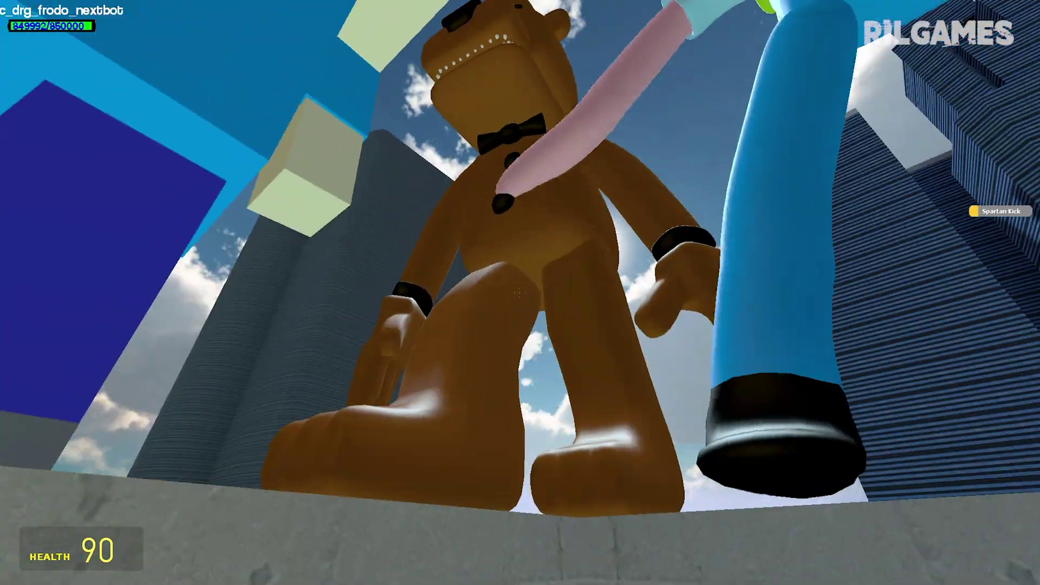
click(520, 293)
click(520, 293)
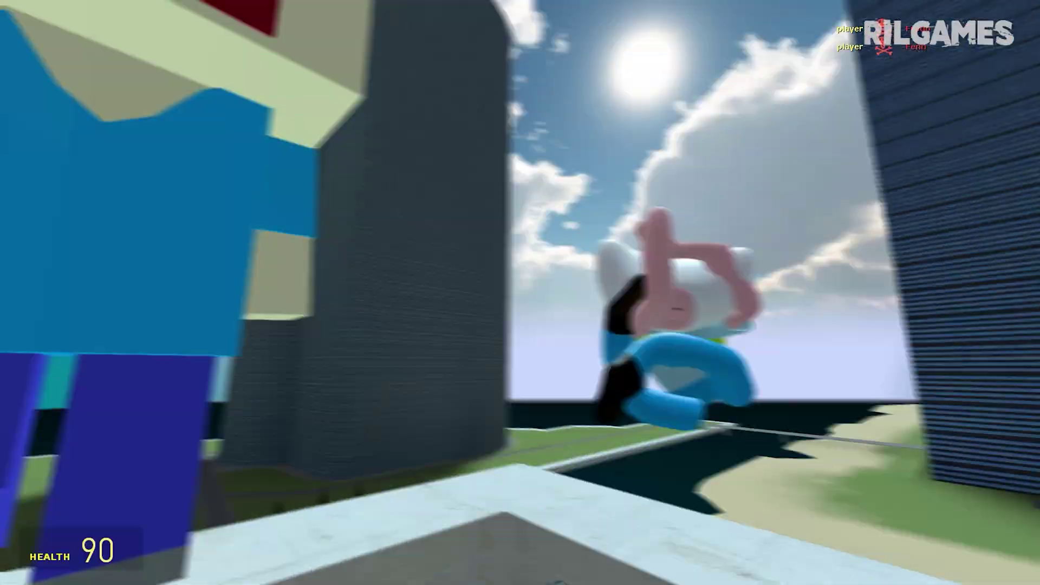
click(520, 293)
click(520, 292)
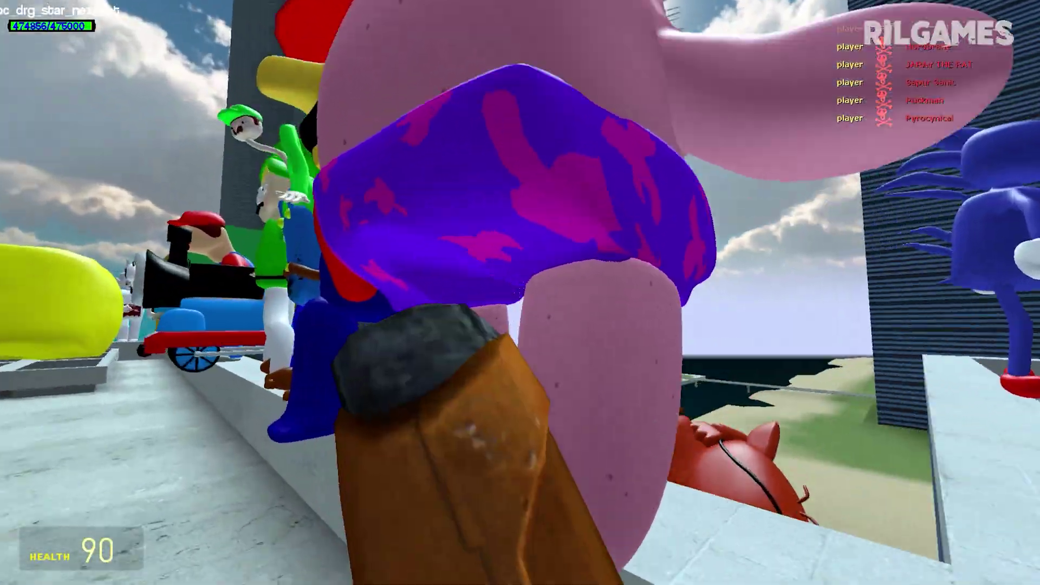
- Kick the wall nextbots and Mayro, then respawn and fire the pistol
click(520, 293)
click(520, 292)
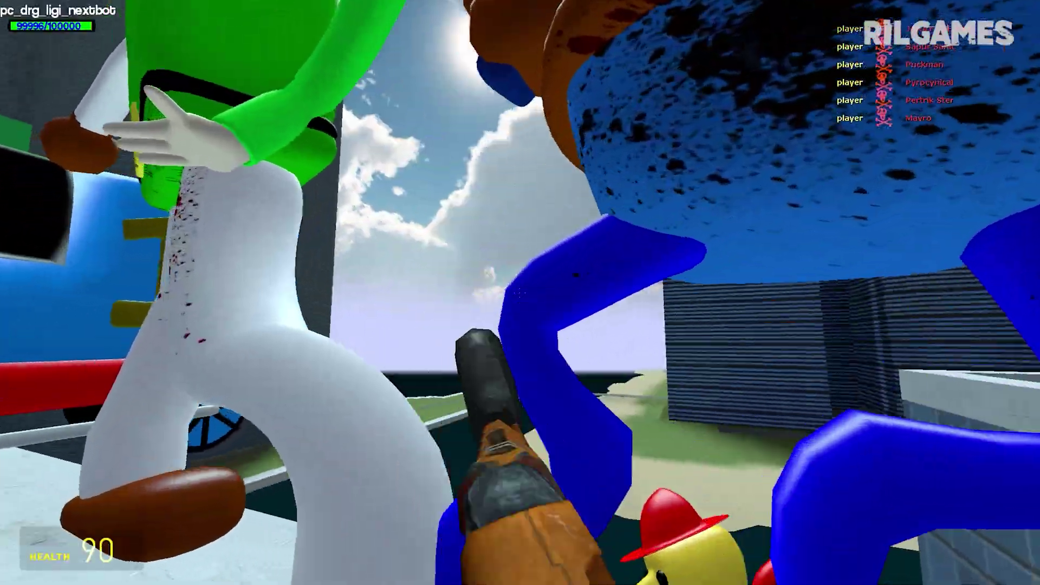
click(520, 293)
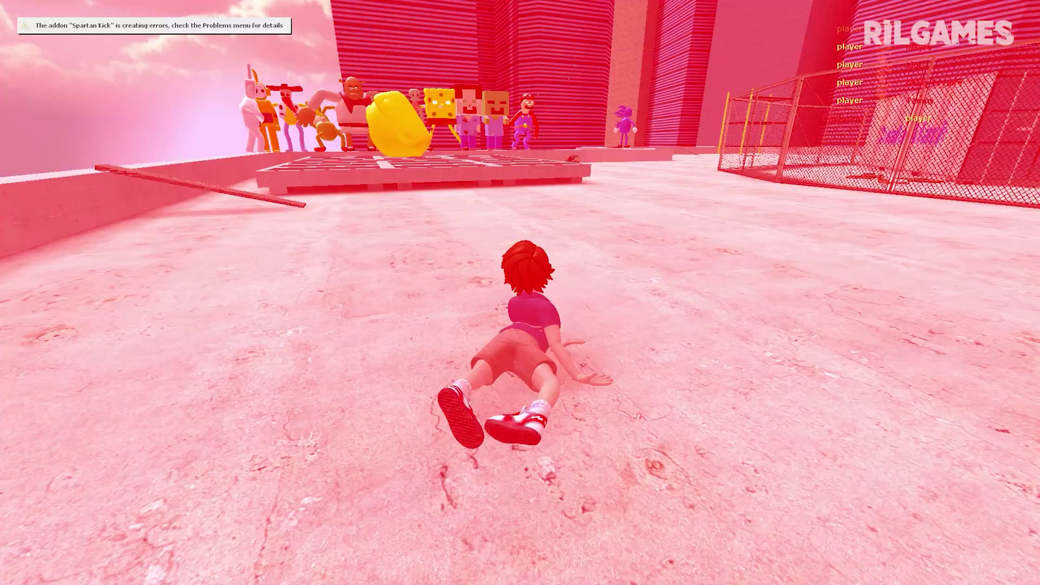
click(520, 292)
key(2)
click(520, 293)
click(520, 292)
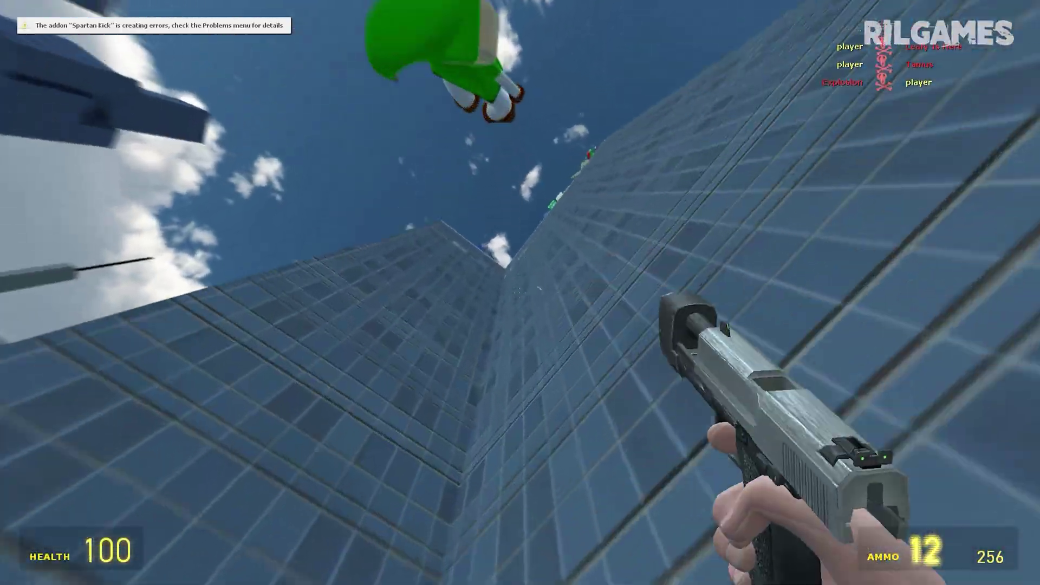
click(520, 292)
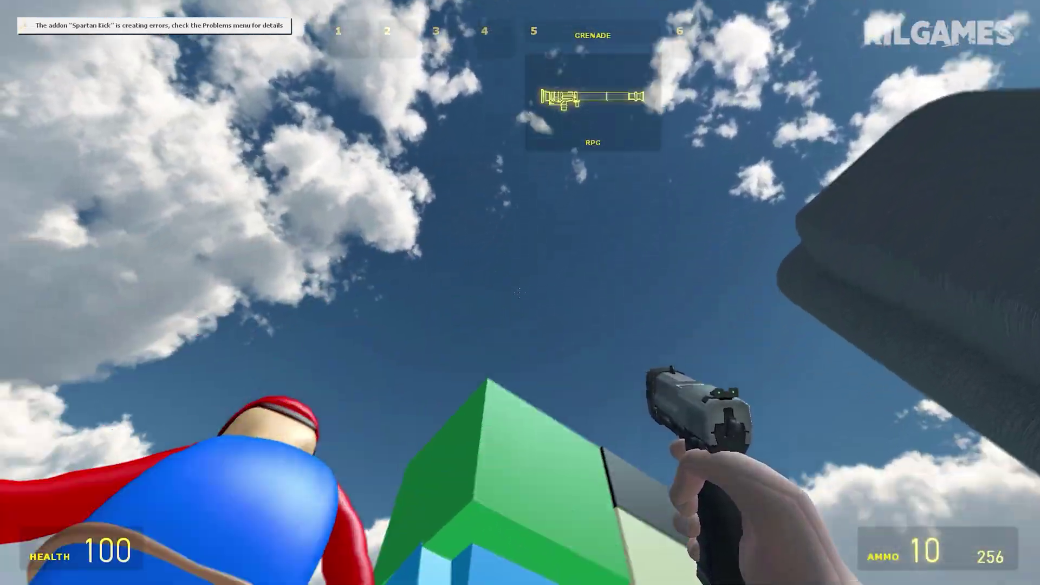
- Rocket the yellow character, then fire the SMG and pistol at the ledge line
key(5)
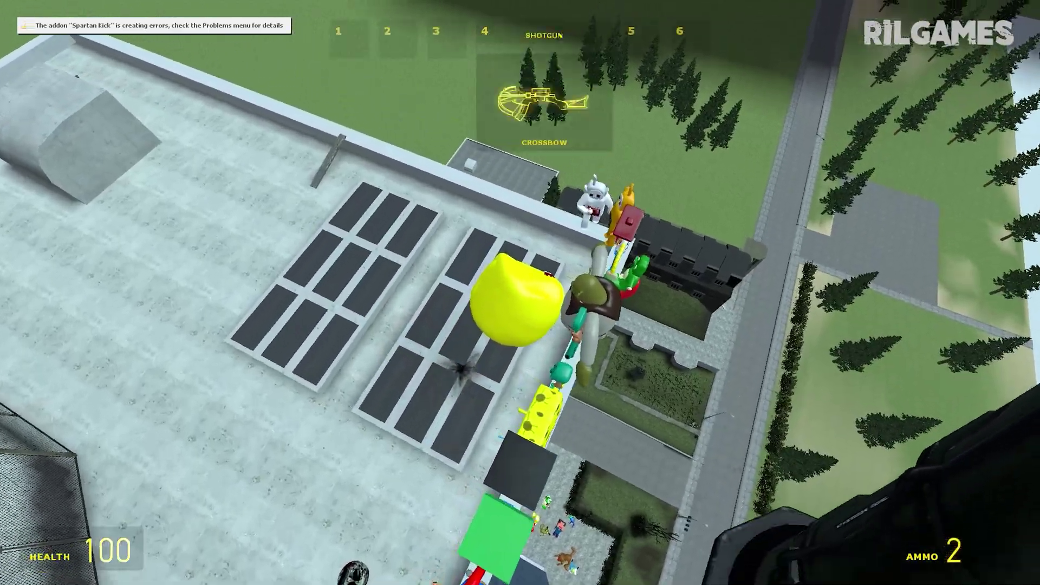
click(521, 293)
key(5)
click(520, 293)
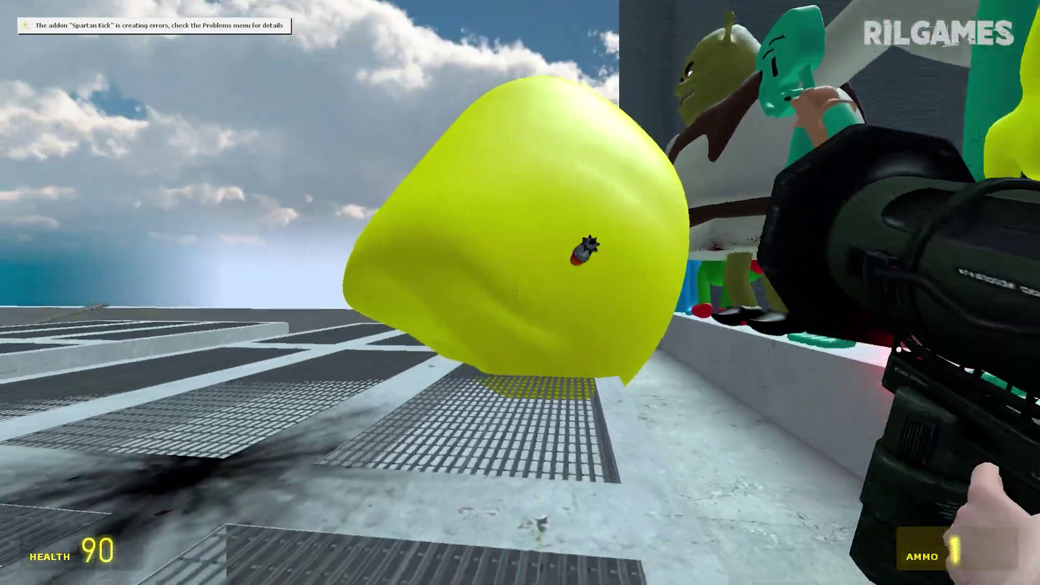
click(520, 293)
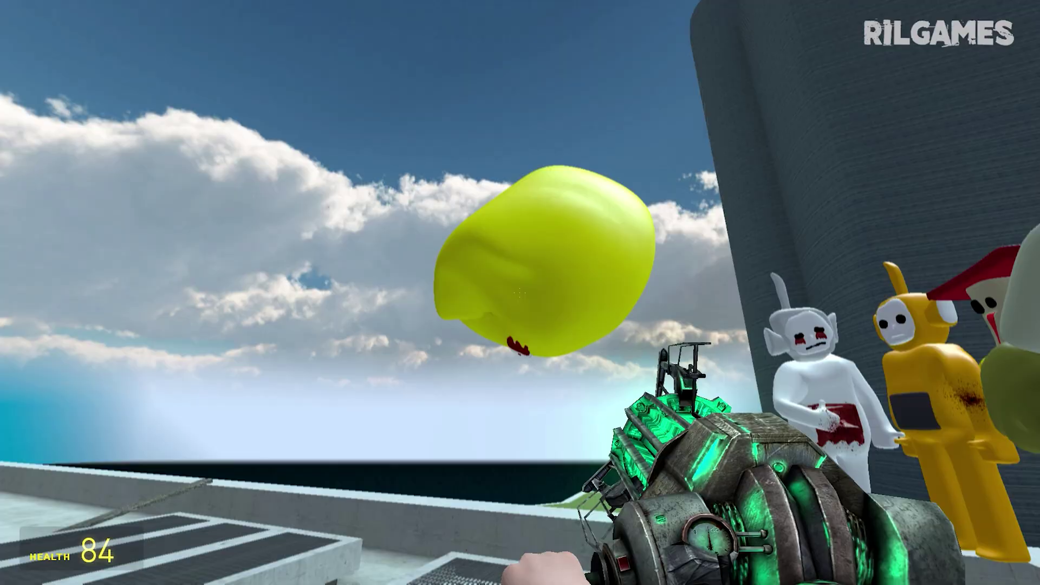
key(2)
click(520, 293)
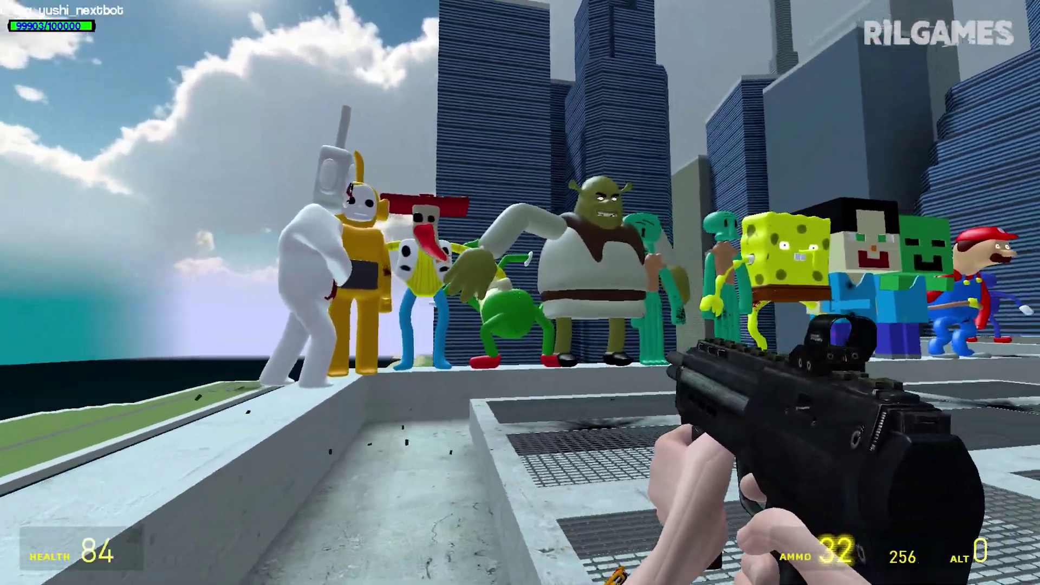
key(2)
click(520, 293)
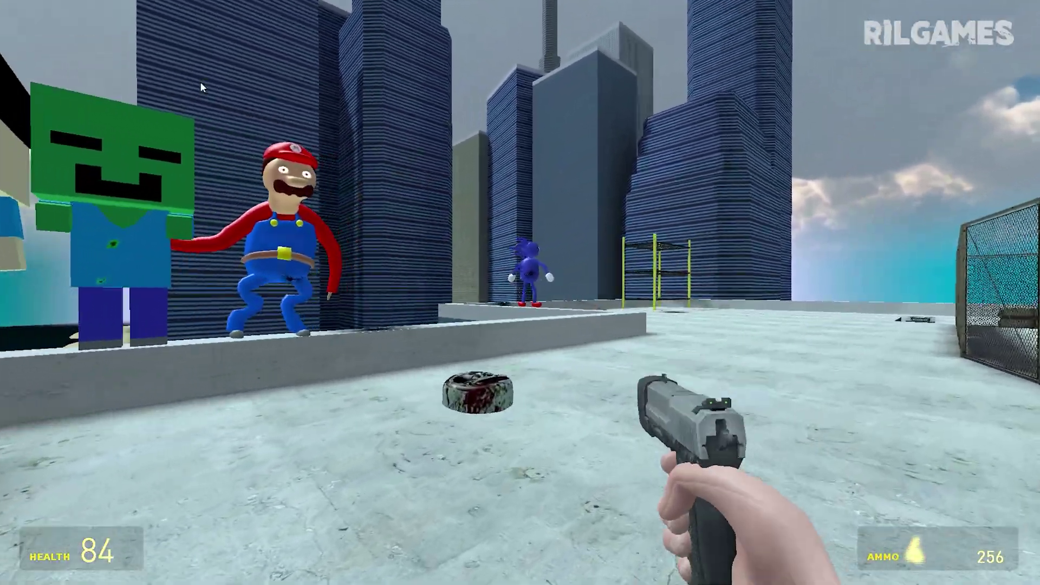
- Equip the red Sexyness pistol and shoot the block characters, SpongeBob and both Squidwards
key(q)
click(194, 82)
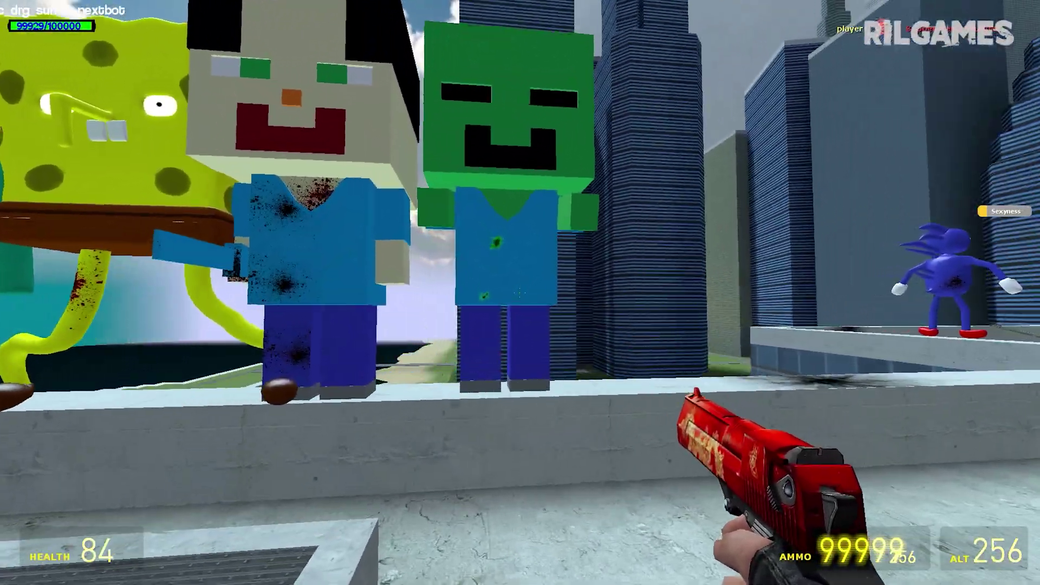
click(520, 293)
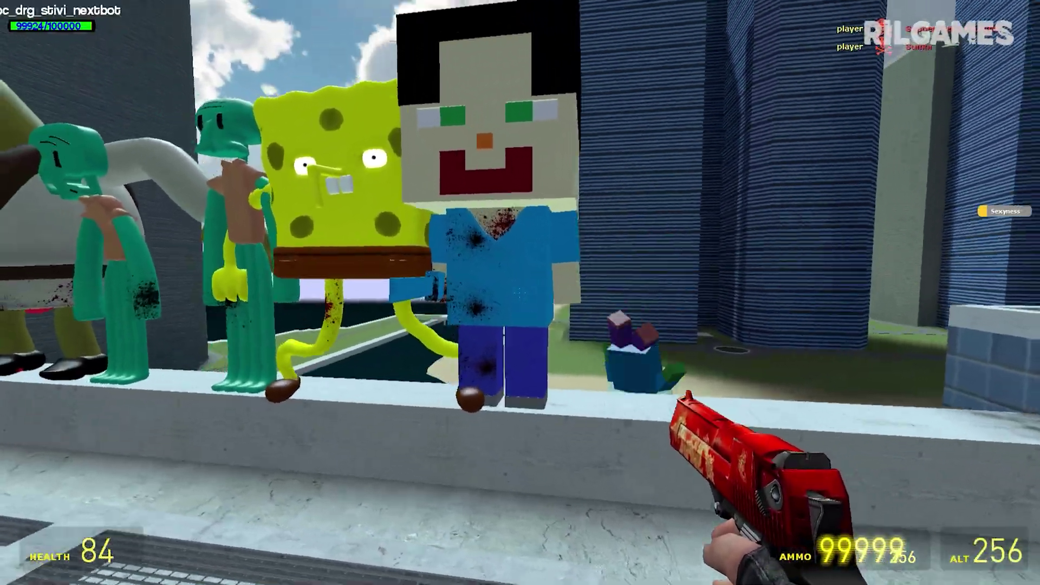
click(520, 293)
click(521, 293)
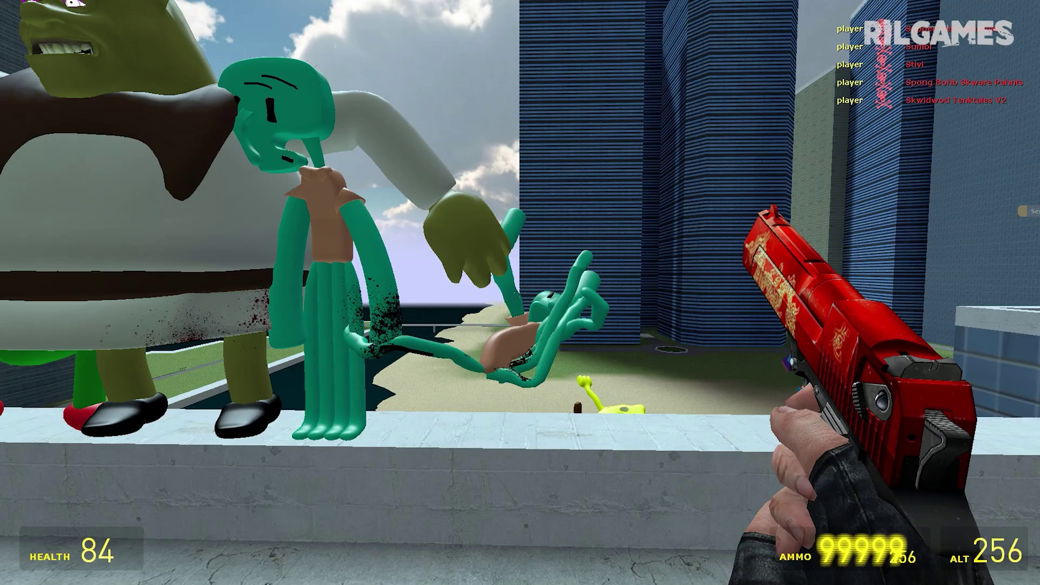
click(520, 292)
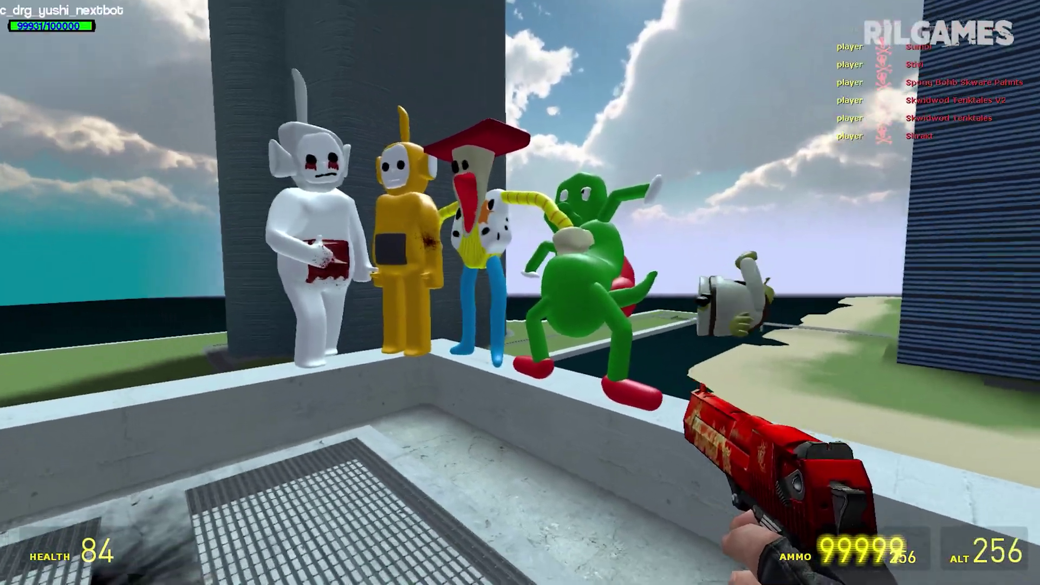
- Shoot Shrek, Yoshi, Woody, the Teletubbies, Sonic and the characters in the park
click(520, 293)
click(520, 293)
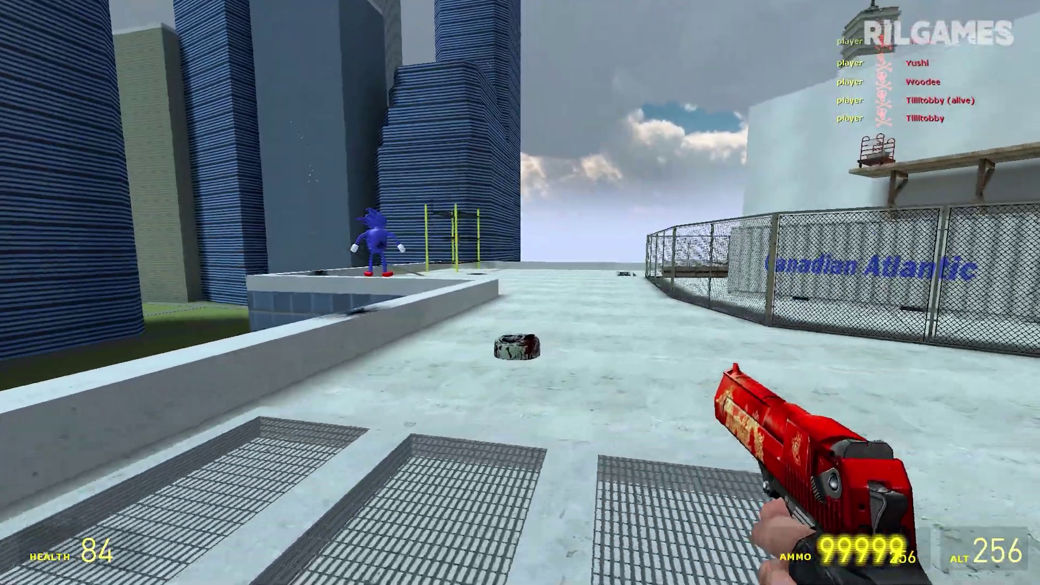
click(520, 292)
click(520, 293)
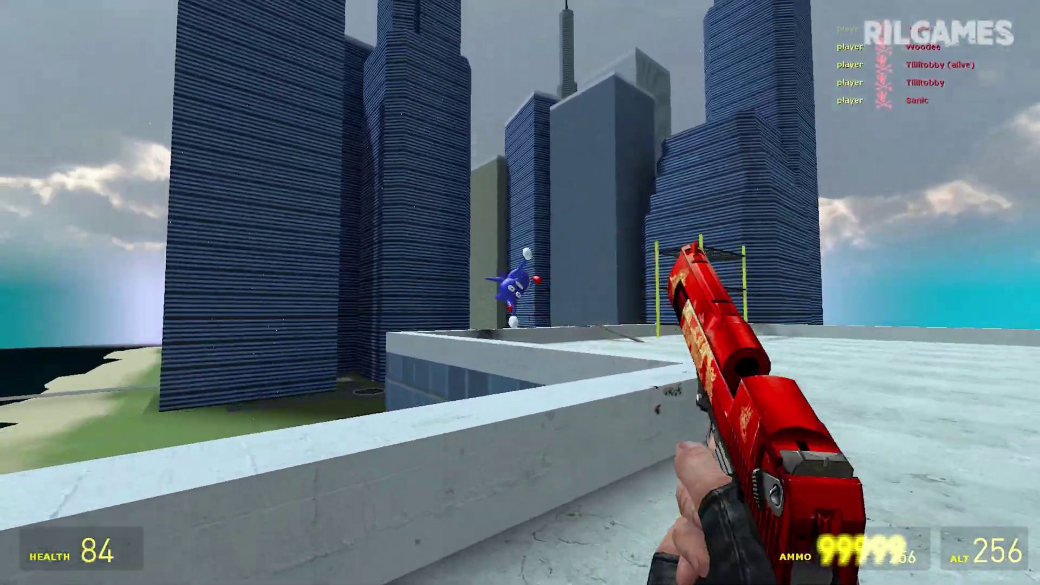
click(521, 293)
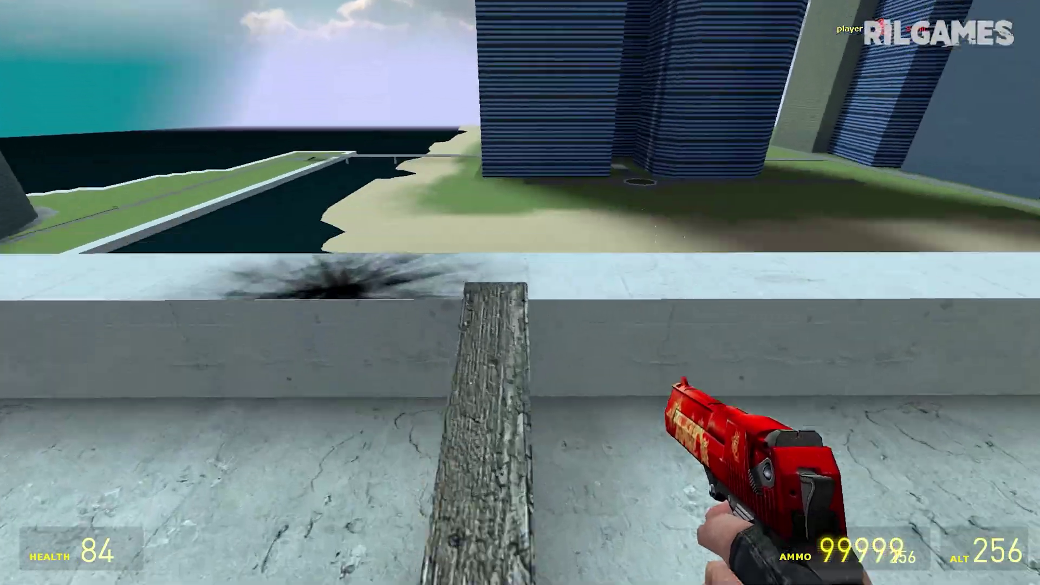
click(519, 293)
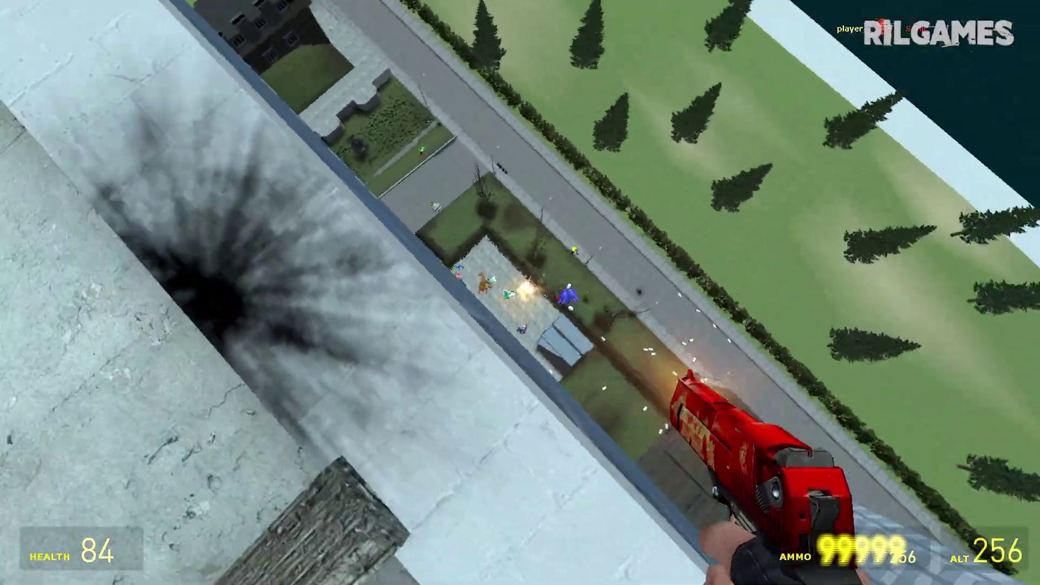
click(520, 292)
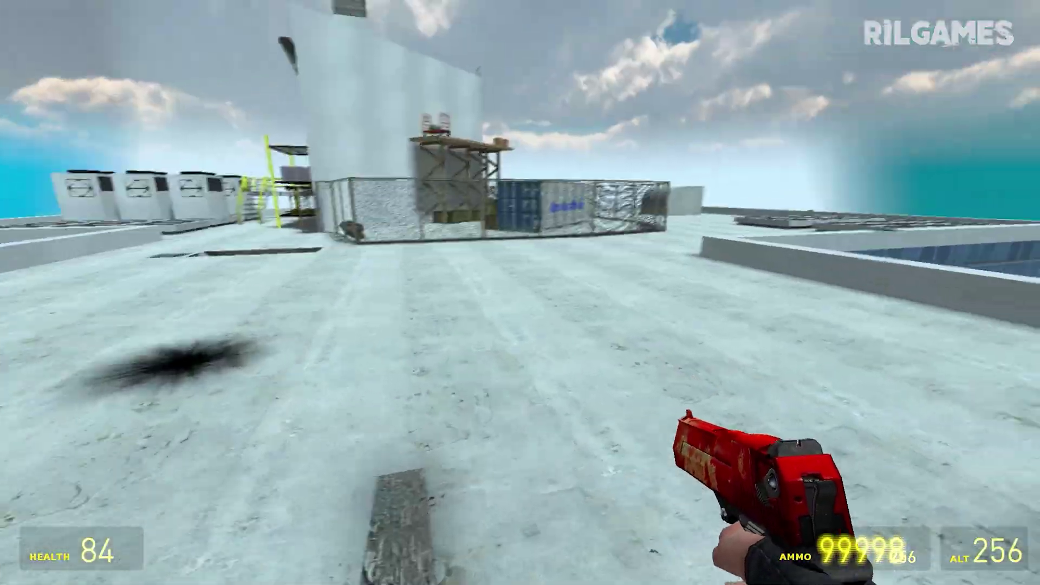
- Run Clean Up Everything, walk toward the ticket booth and reopen the spawn panels
key(q)
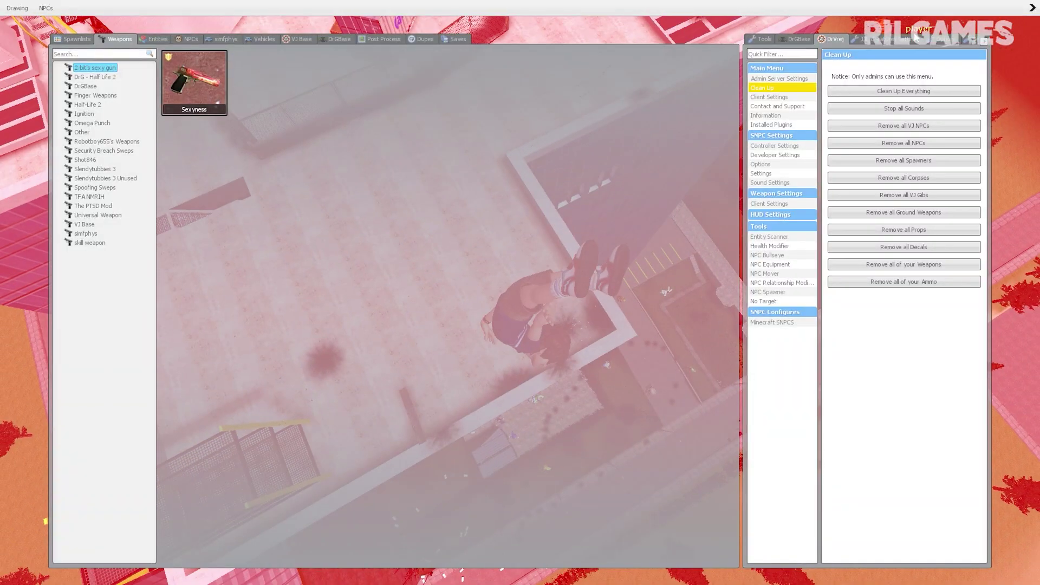
key(q)
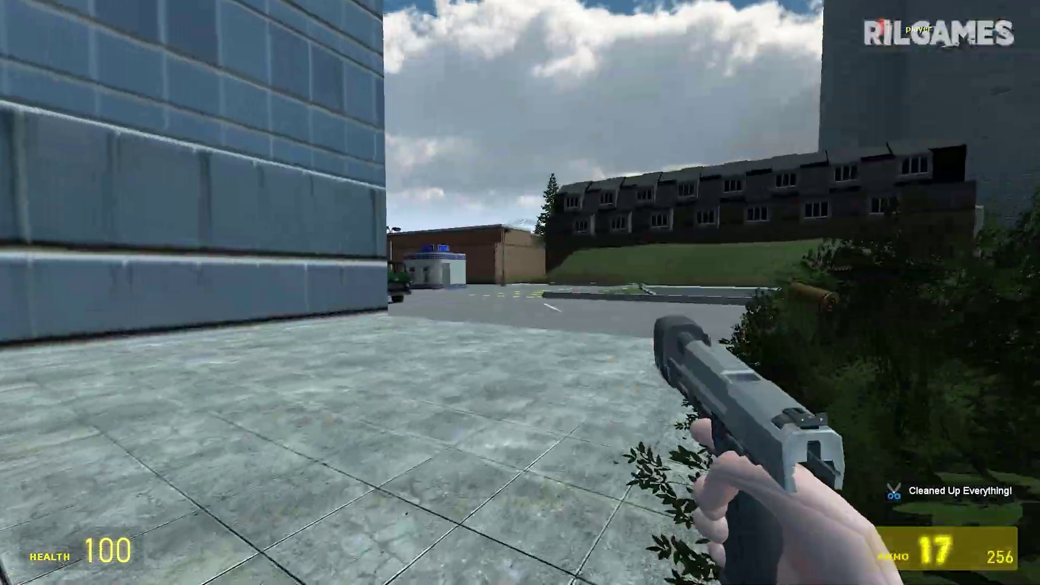
key(w)
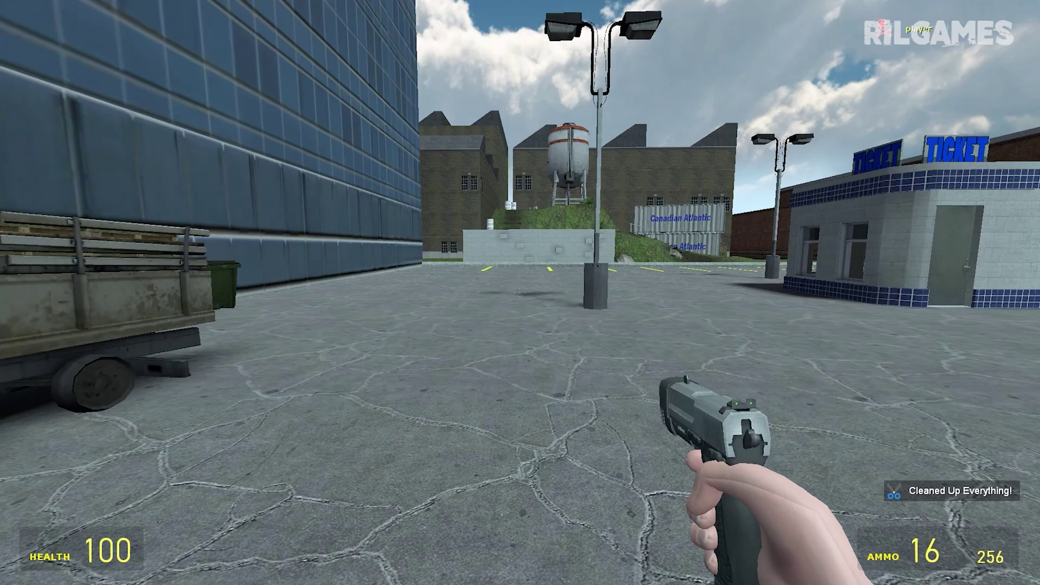
key(q)
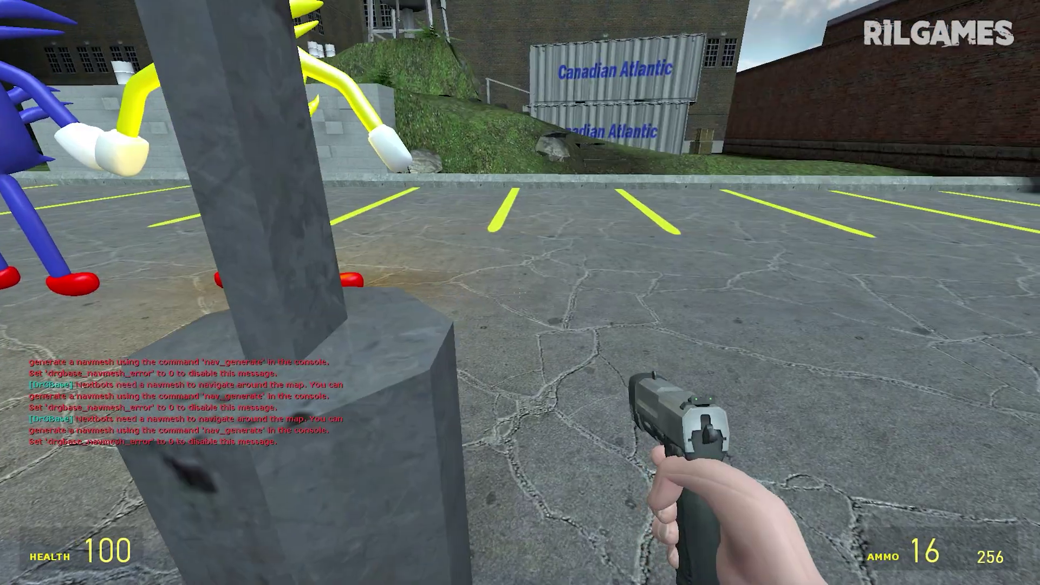
key(q)
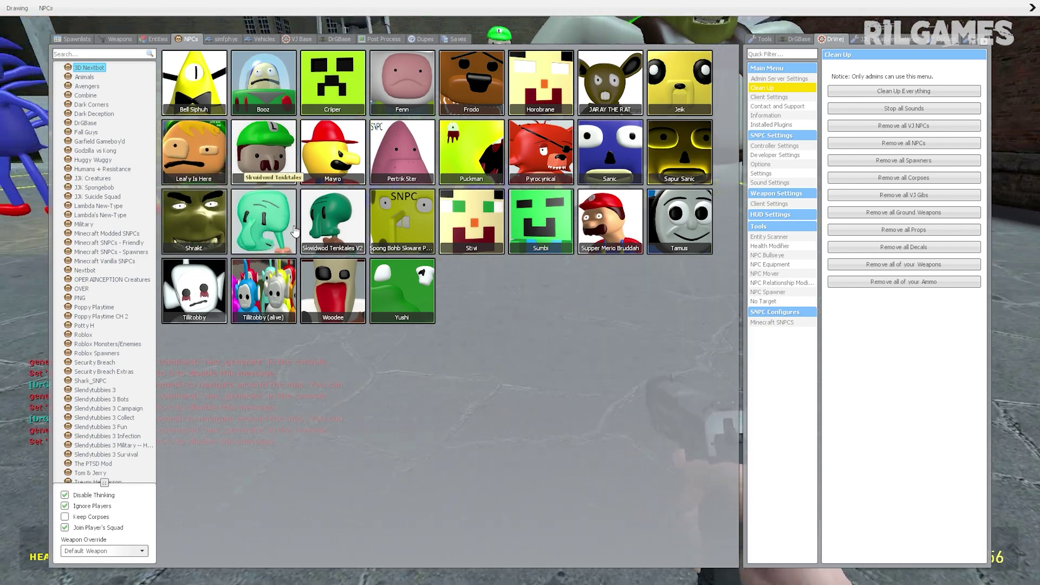
- Spawn SpongeBob and Woodee in the parking lot
click(396, 231)
key(q)
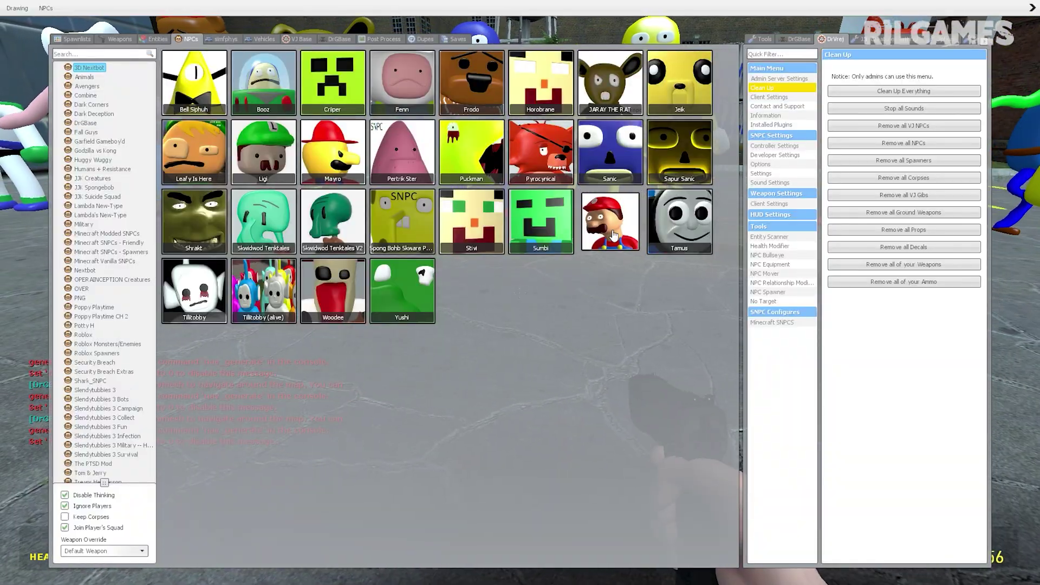
click(332, 297)
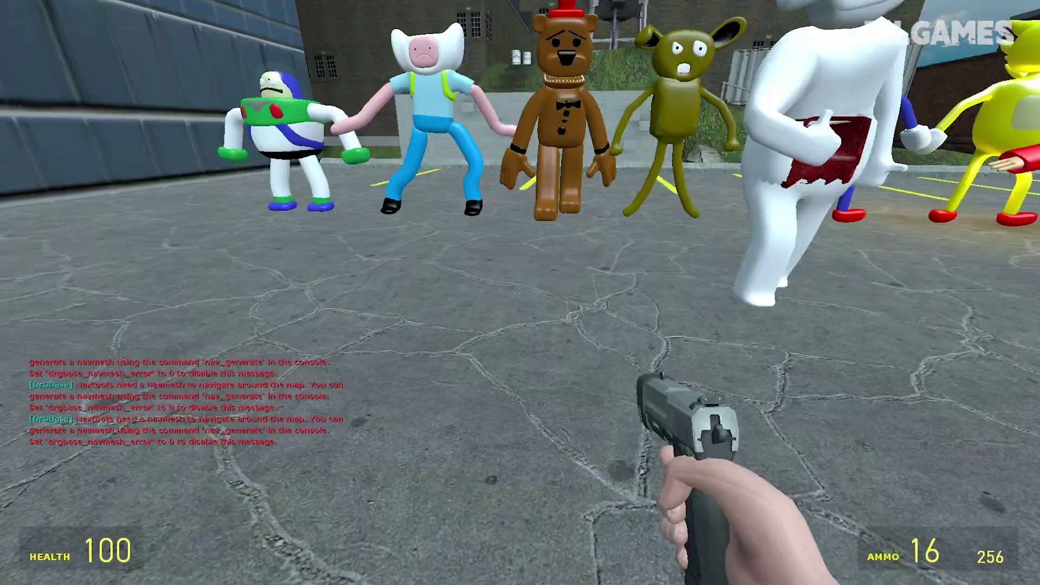
key(q)
key(q)
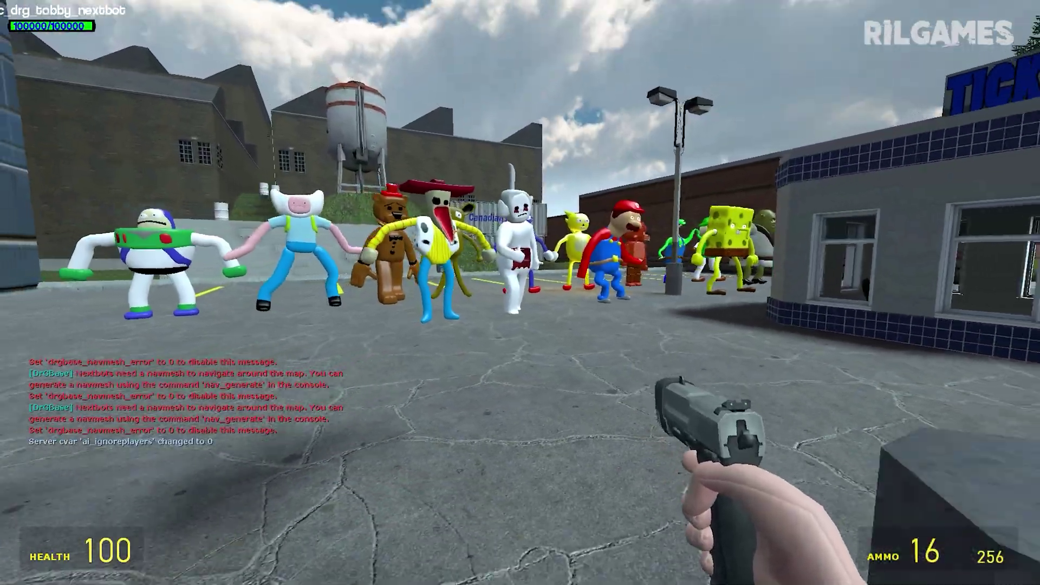
- Fight the attacking nextbots with the SMG and a grenade, respawning once
key(3)
click(520, 293)
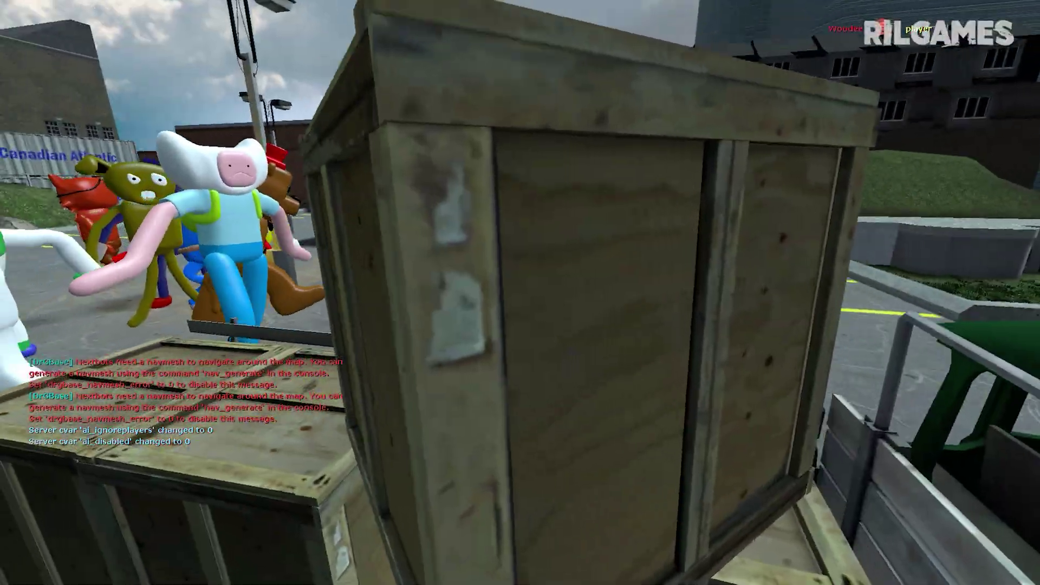
click(520, 293)
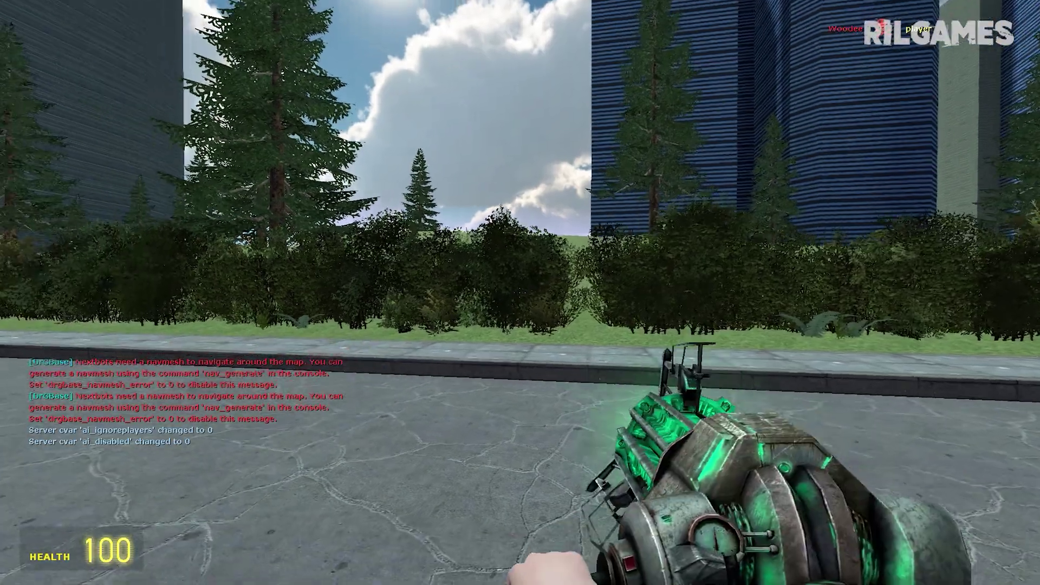
click(520, 293)
key(6)
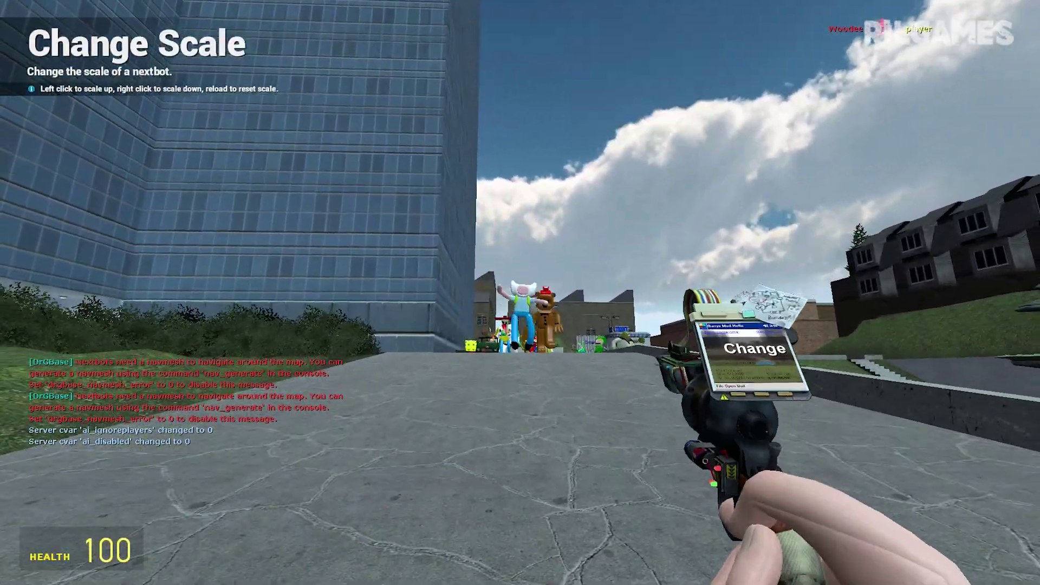
click(520, 293)
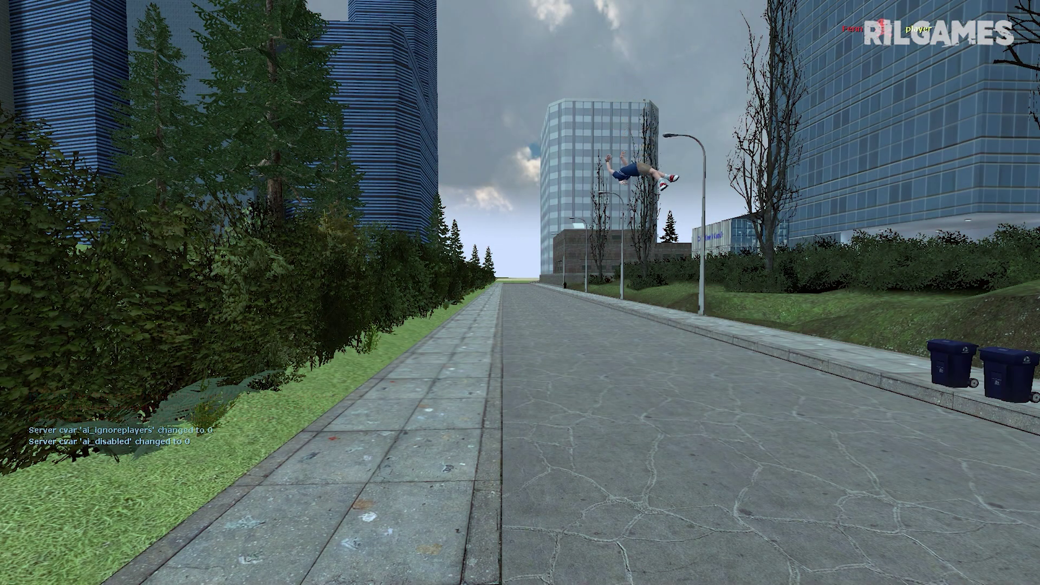
- Equip the Bathtub Blaster from The PTSD Mod and fire bubbles at the nextbots
key(q)
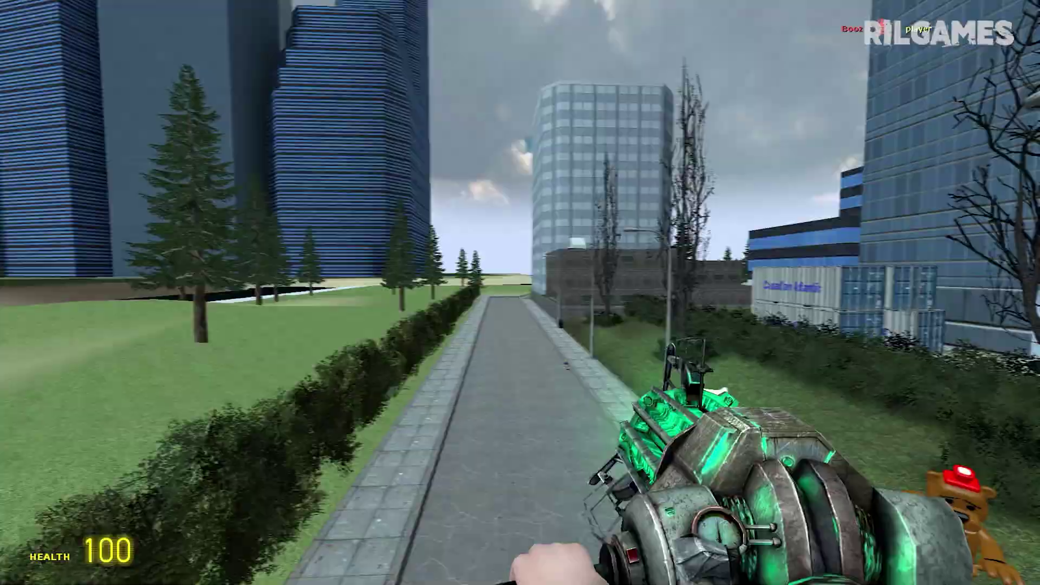
key(q)
click(179, 90)
click(520, 292)
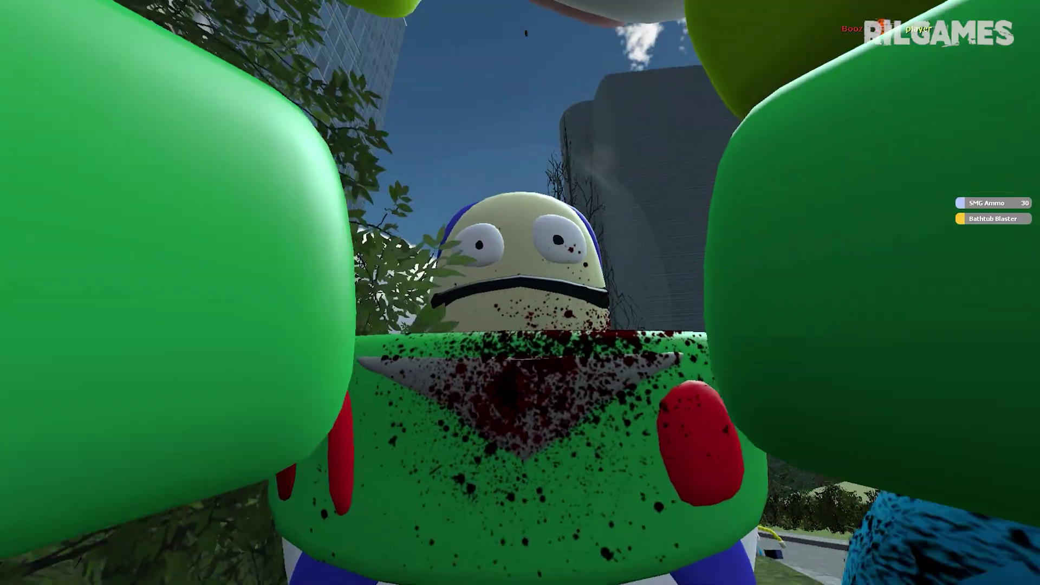
- Empty the bubble gun at the nextbots, then throw a grenade at them
key(q)
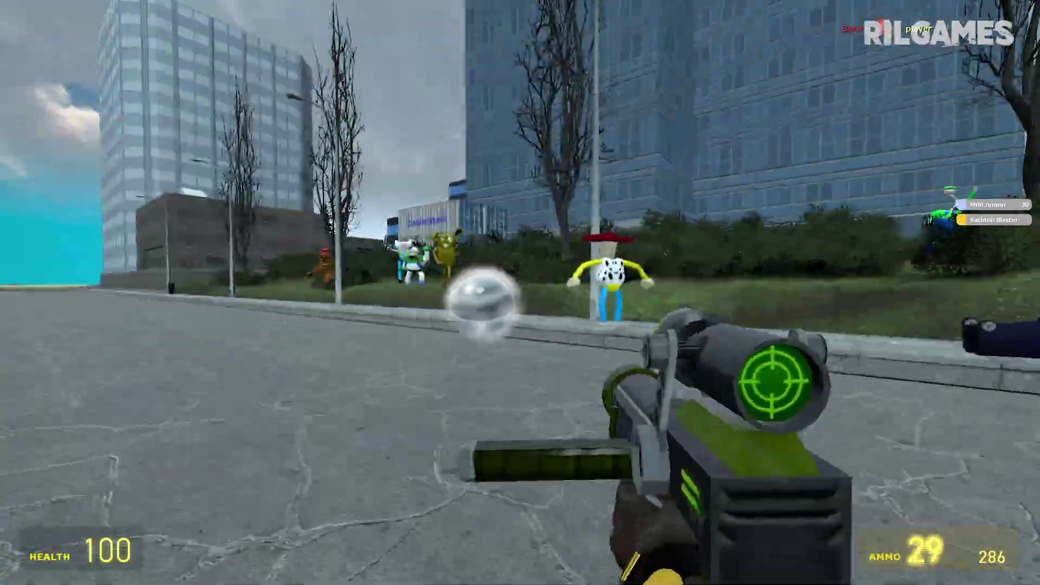
click(520, 293)
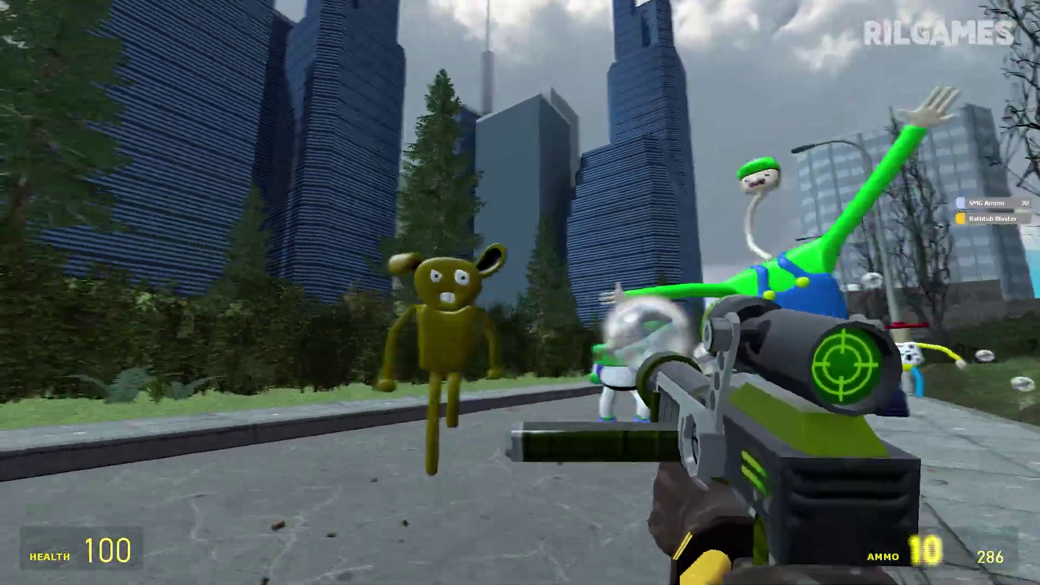
click(519, 293)
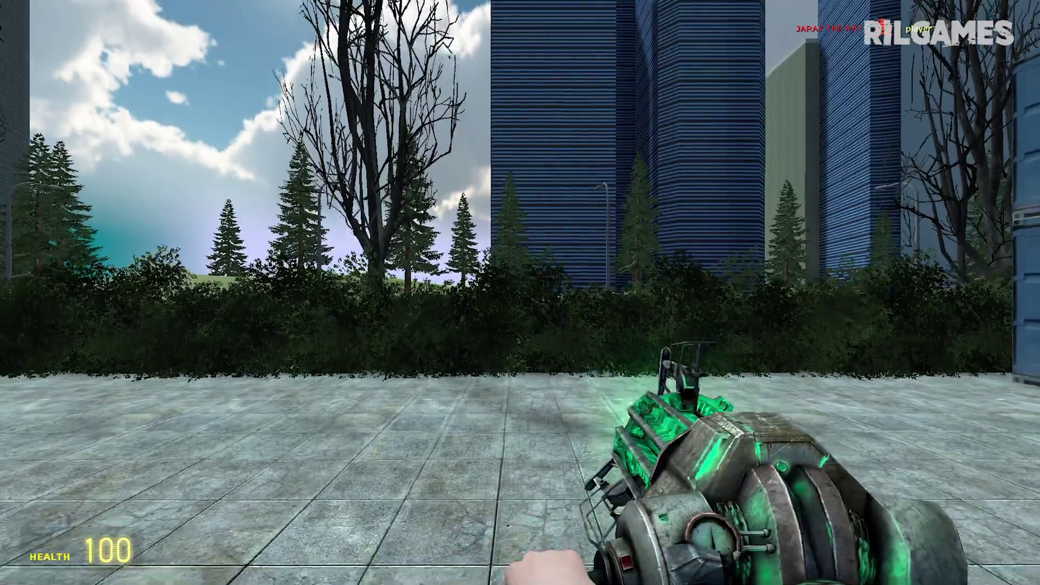
key(5)
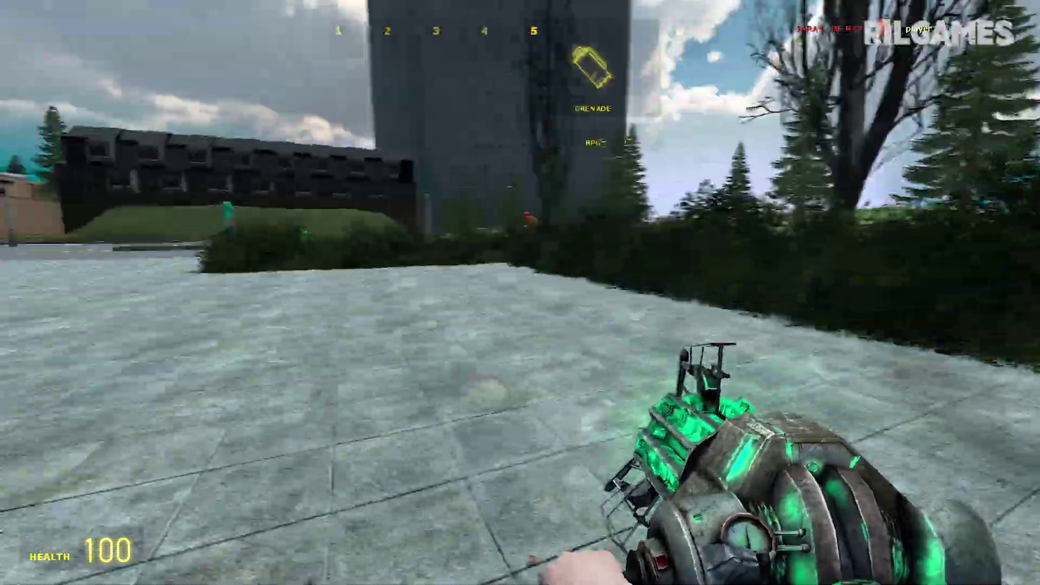
click(520, 292)
- Fire the rifle at the nextbots, then switch through the SMG and pistol to the rocket launcher
key(3)
click(521, 293)
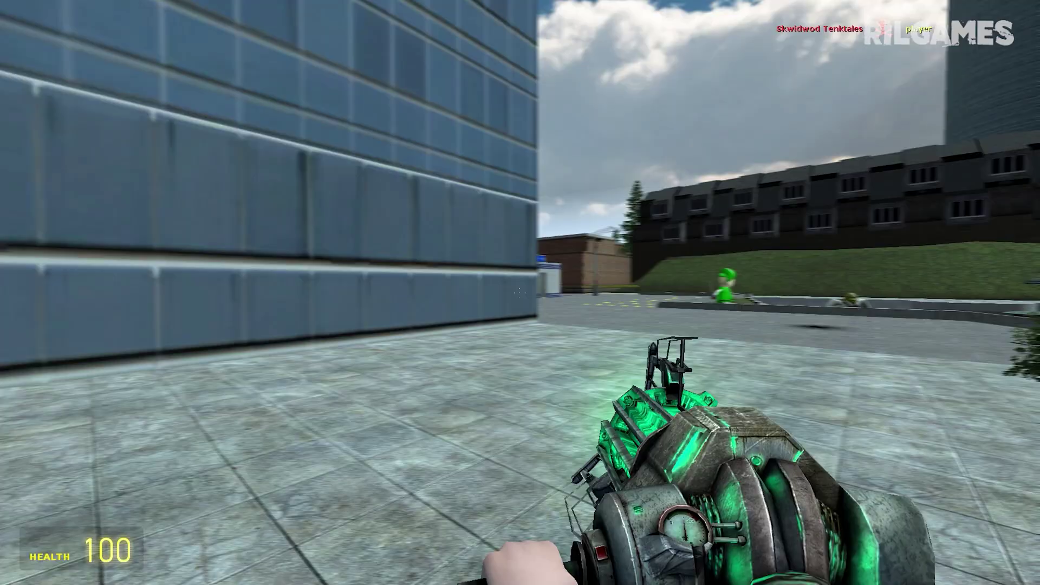
key(3)
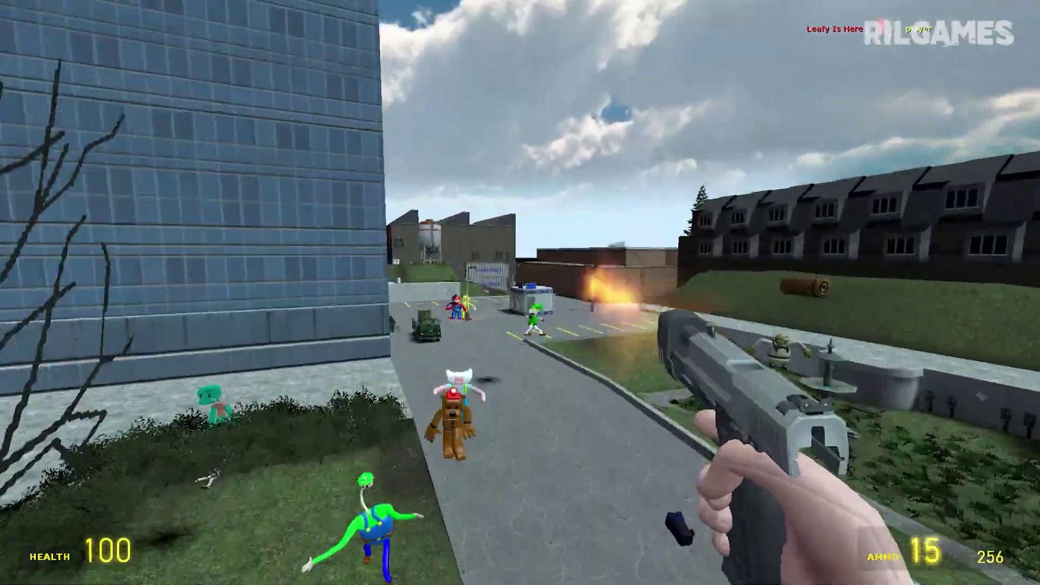
key(5)
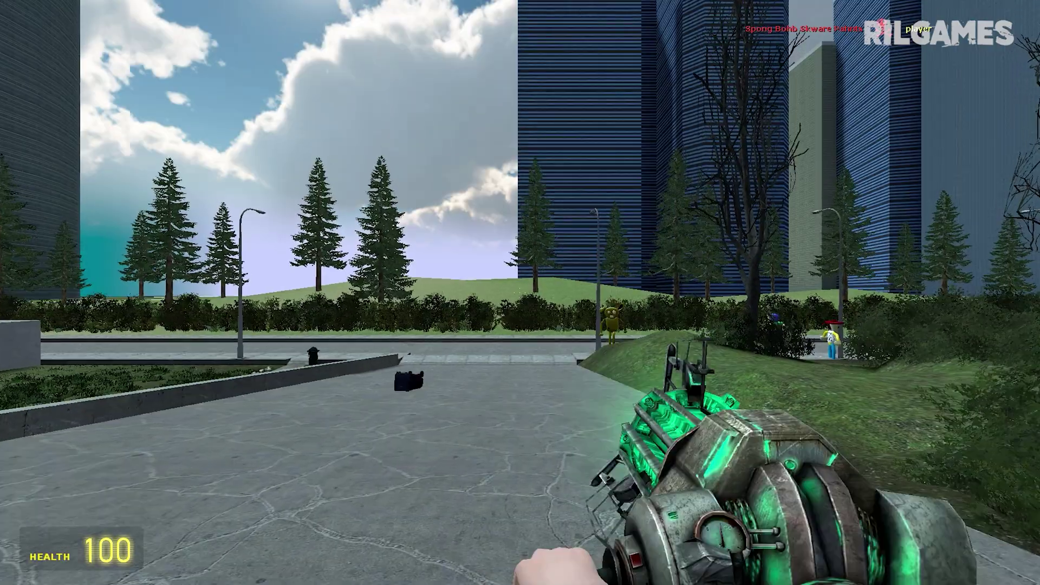
key(q)
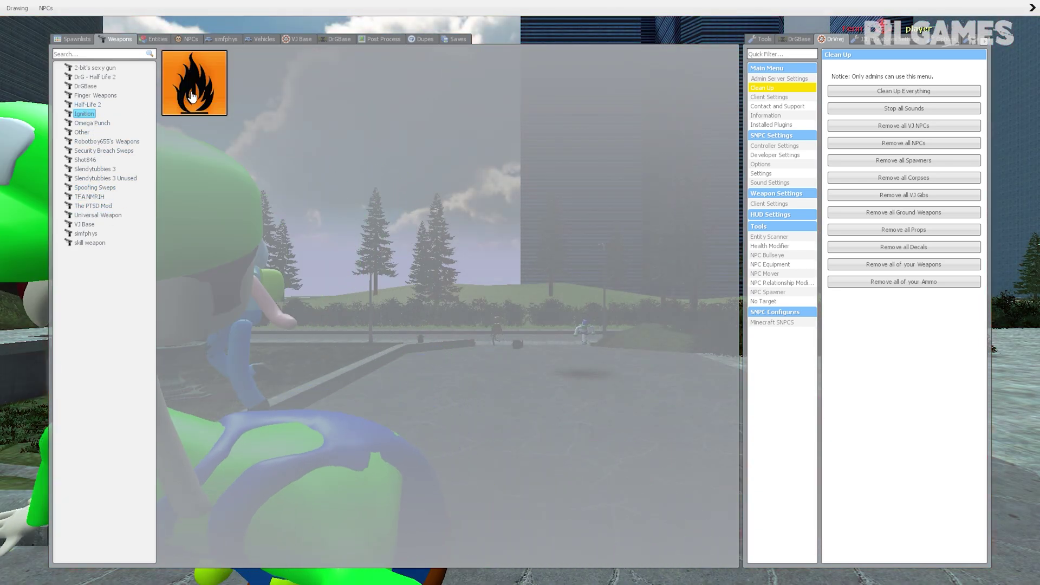
- Equip the Ignition flamethrower and a Universal Weapon, then advance and fire rockets at the nextbots
click(193, 96)
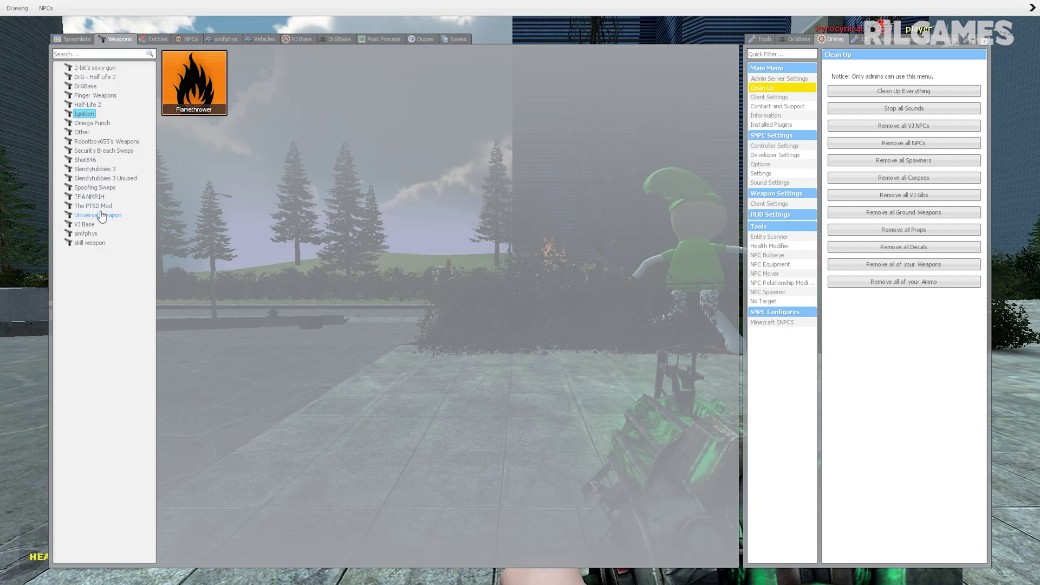
click(197, 120)
key(q)
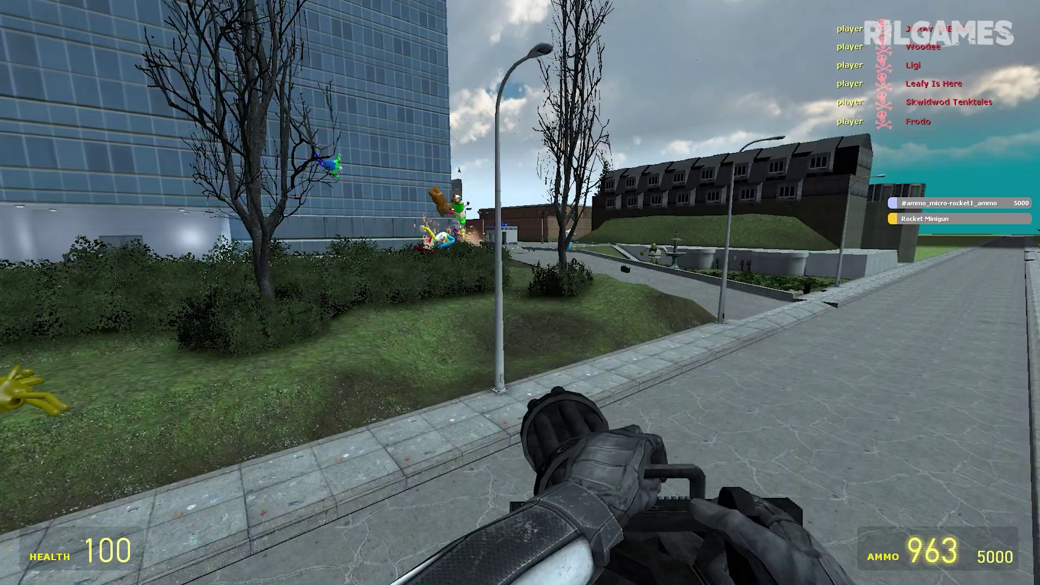
key(w)
click(520, 292)
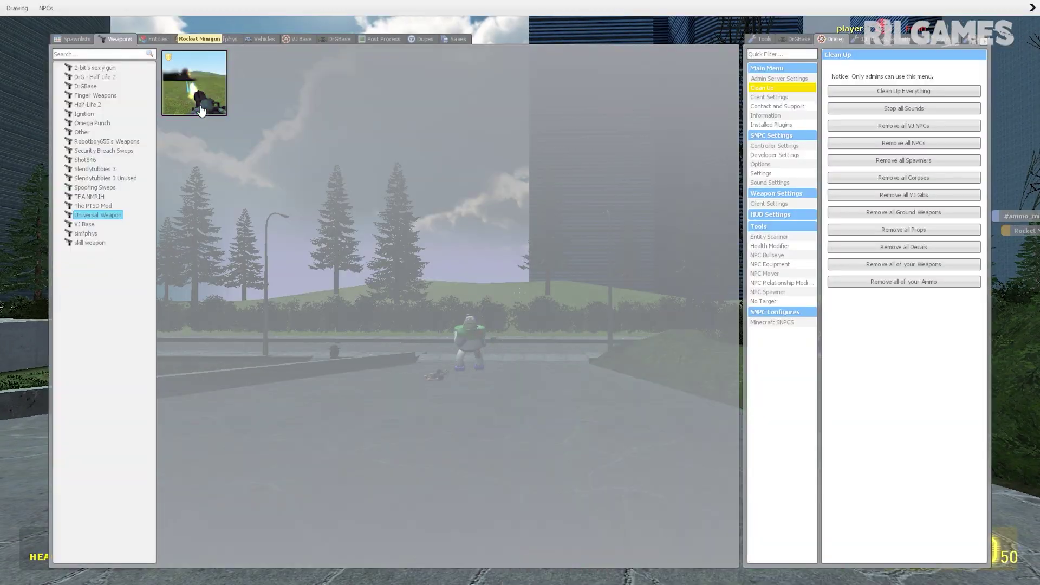
- Equip the Rocket Minigun and blast the nextbots with it
click(200, 110)
click(521, 293)
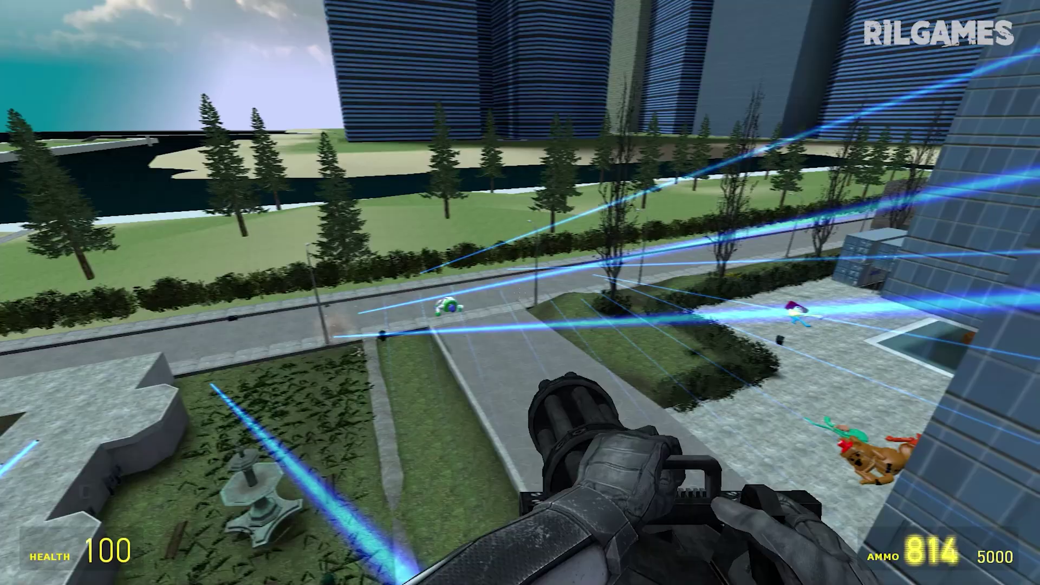
key(q)
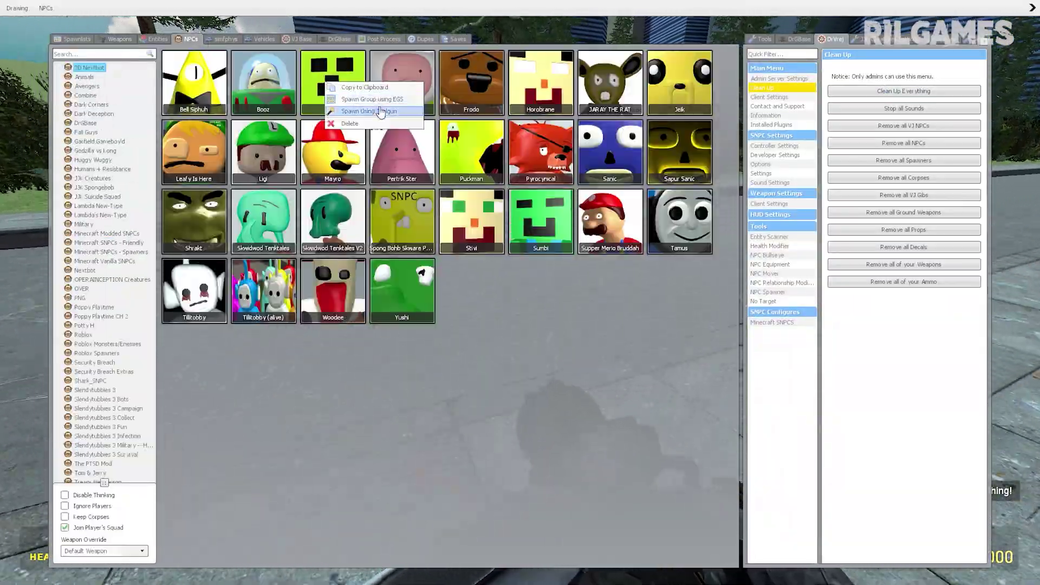
- Load Criper into the Creator tool and place Cripers along both curbs
click(381, 112)
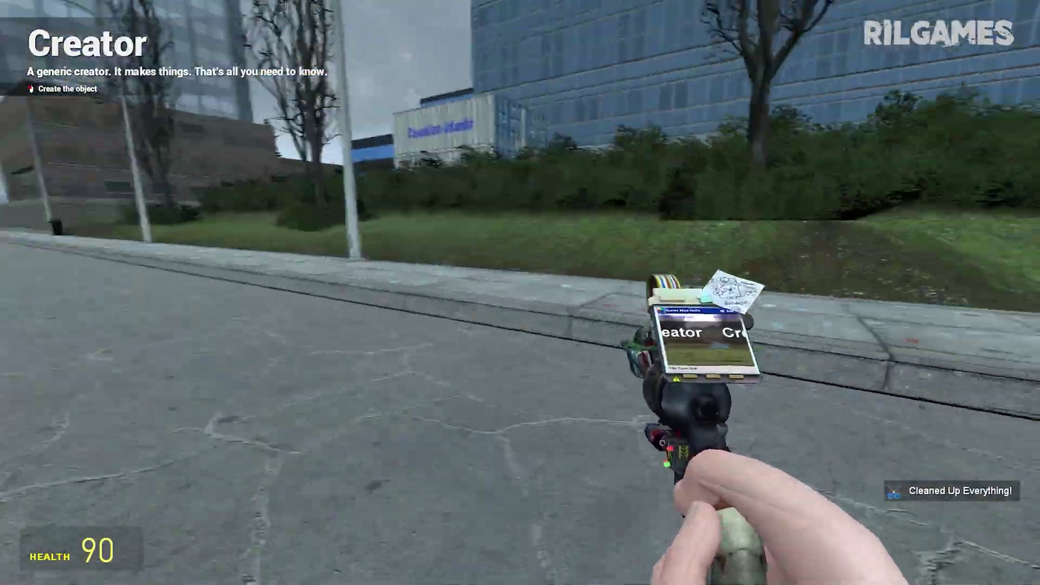
click(520, 292)
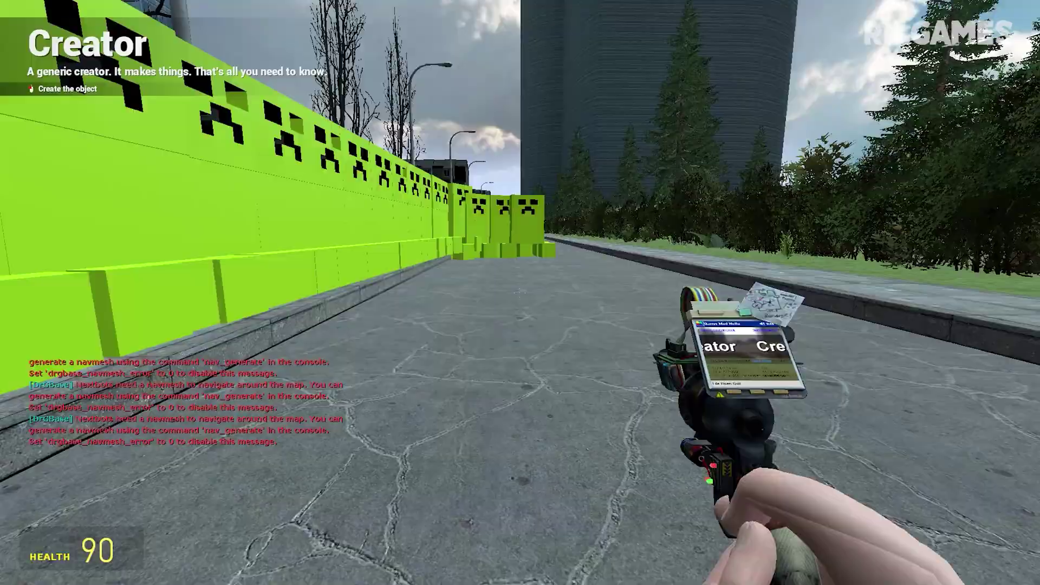
click(520, 293)
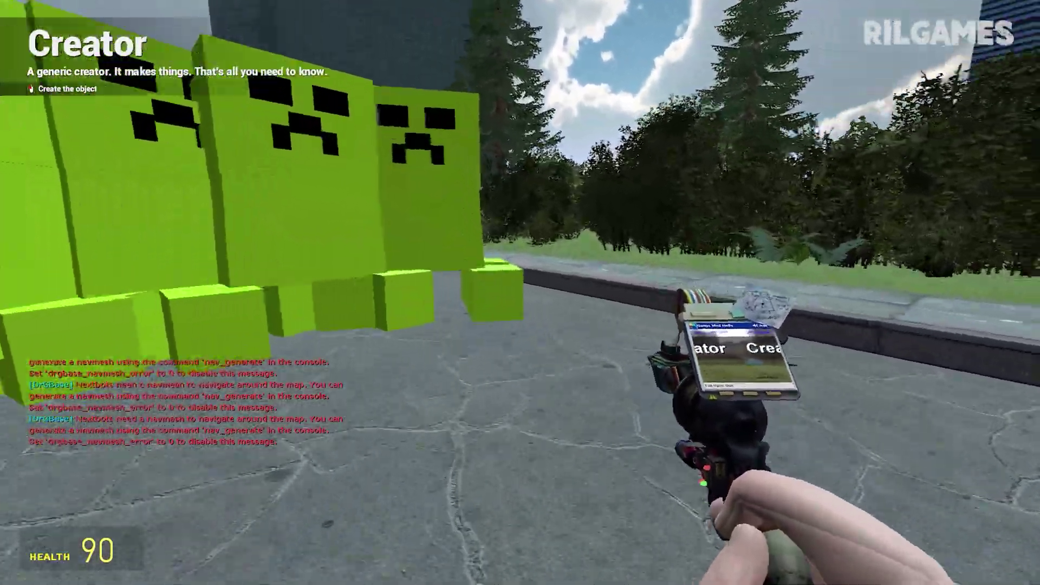
click(520, 293)
click(521, 293)
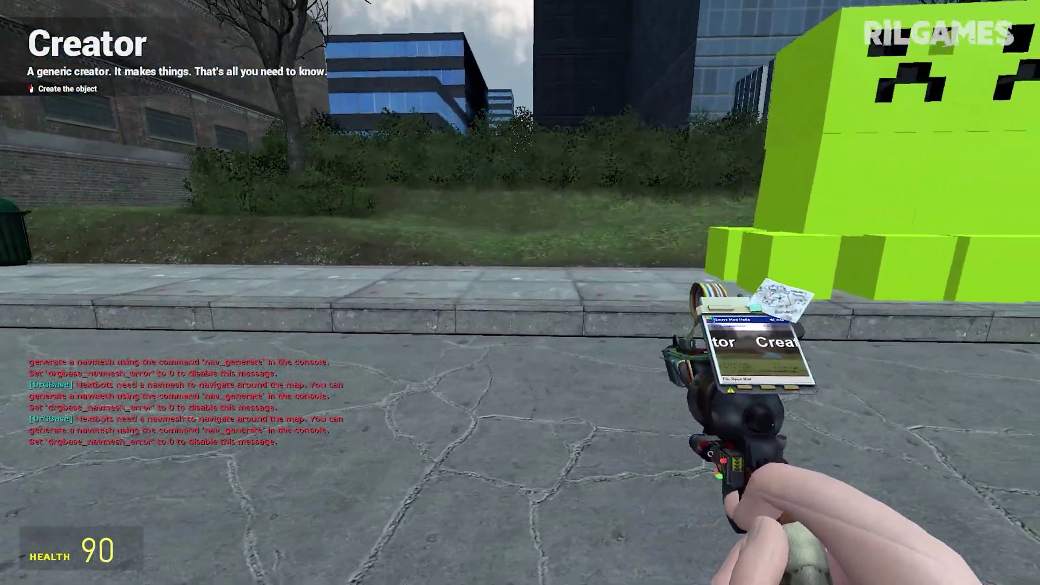
- Equip the minigun and shoot the Criper walls, rearming after respawning
key(q)
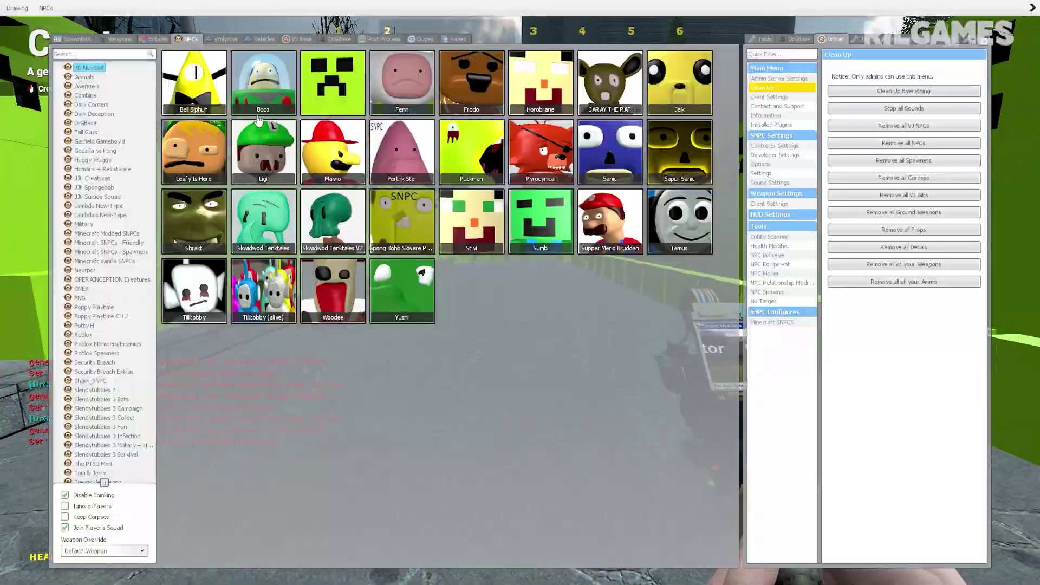
click(120, 39)
click(193, 81)
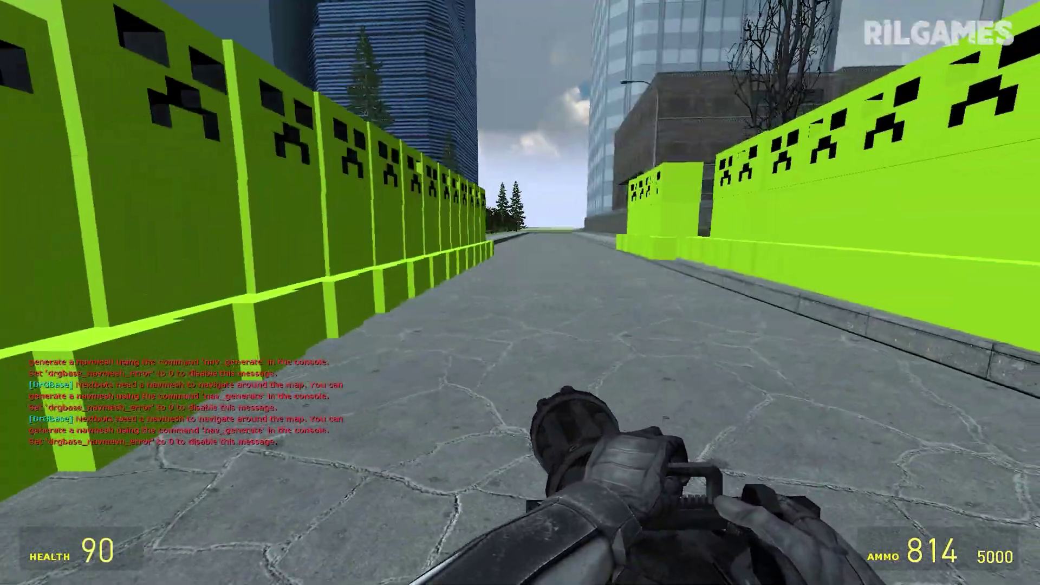
click(520, 293)
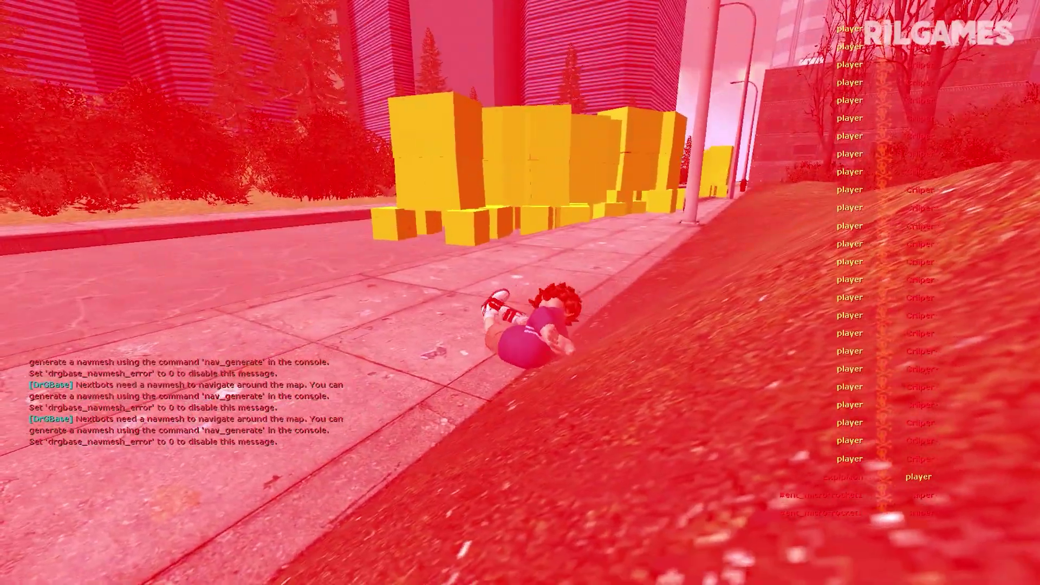
click(520, 293)
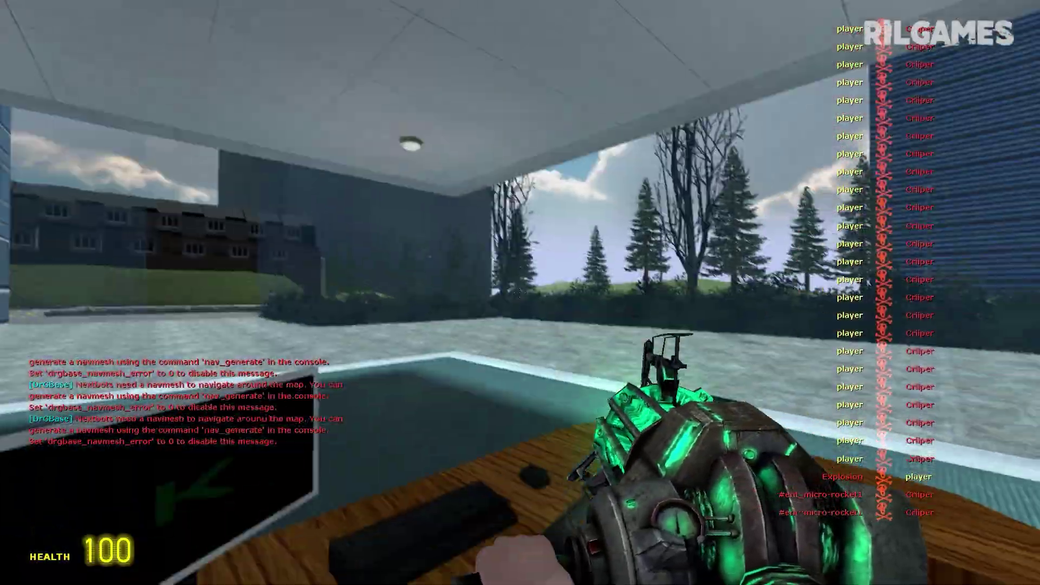
key(q)
click(520, 293)
- Move through the office building and gun down the Cripers on the street below
key(w)
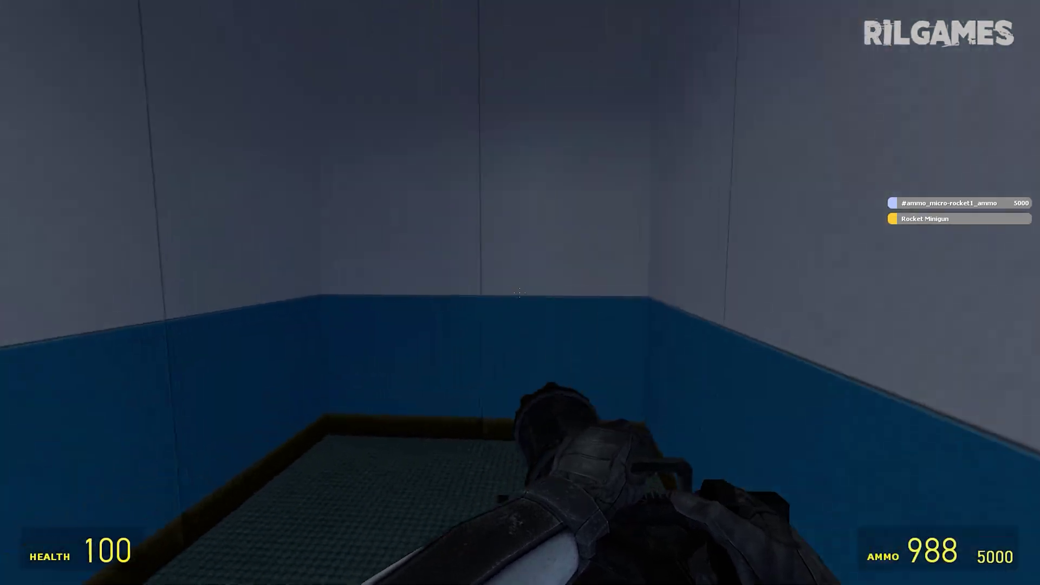
click(520, 293)
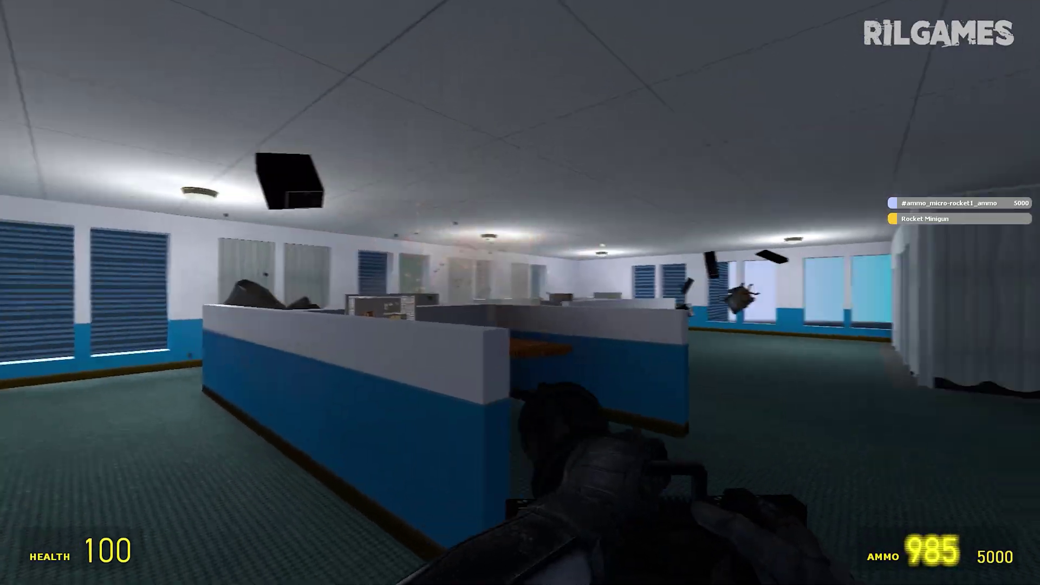
key(w)
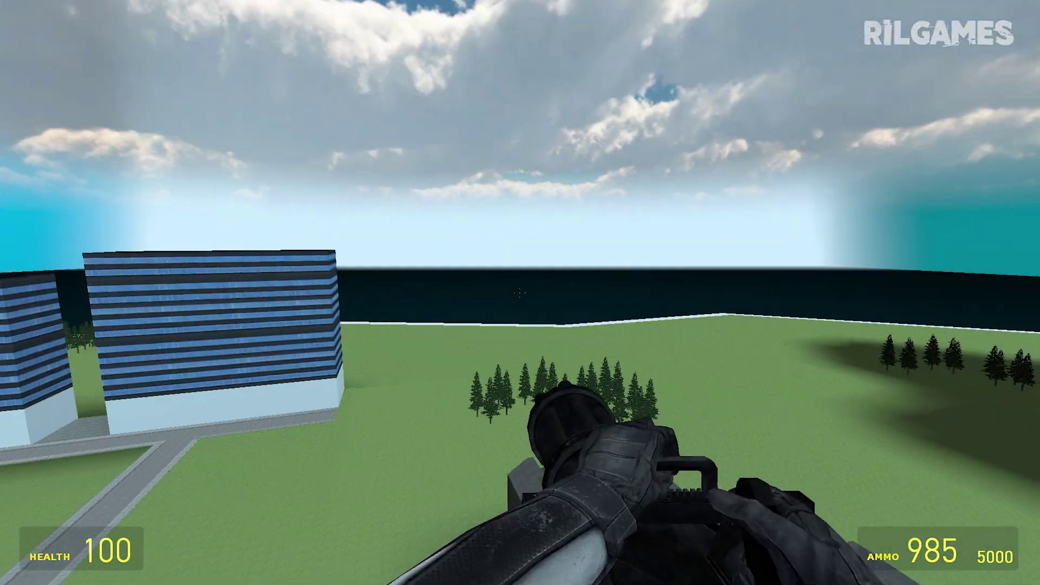
click(520, 292)
drag(520, 293, 521, 293)
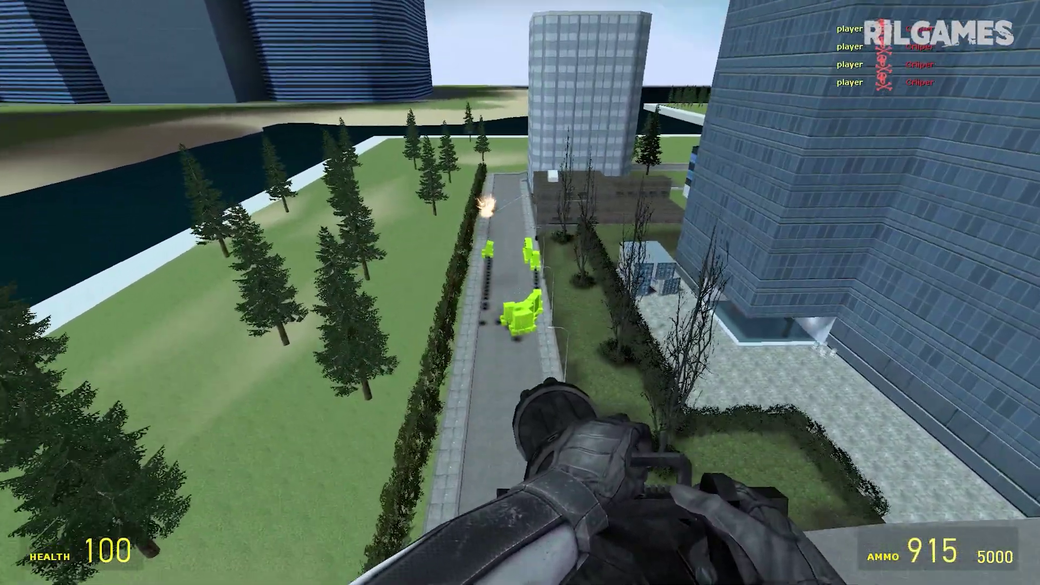
drag(520, 292, 520, 293)
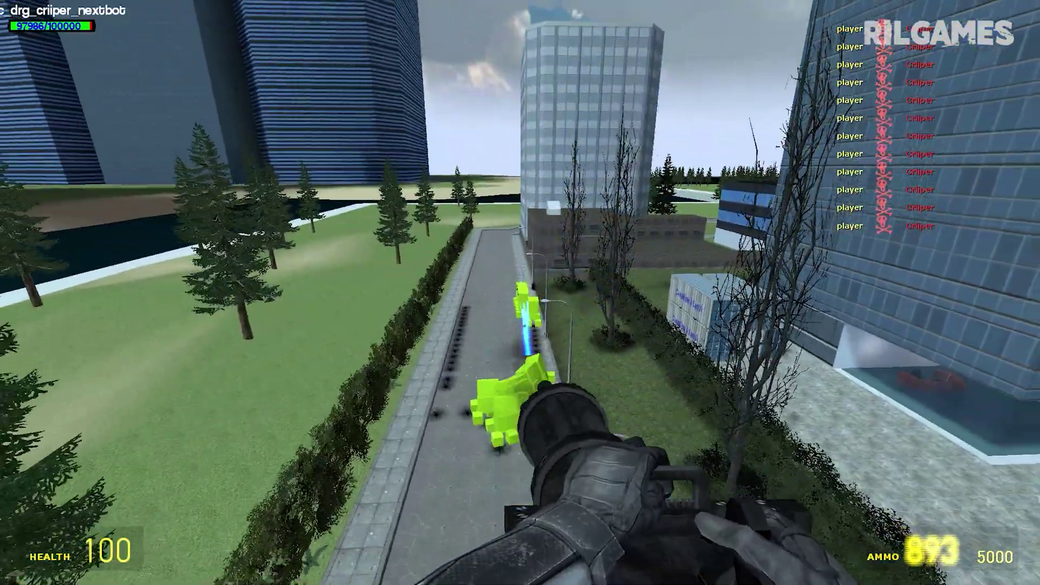
key(w)
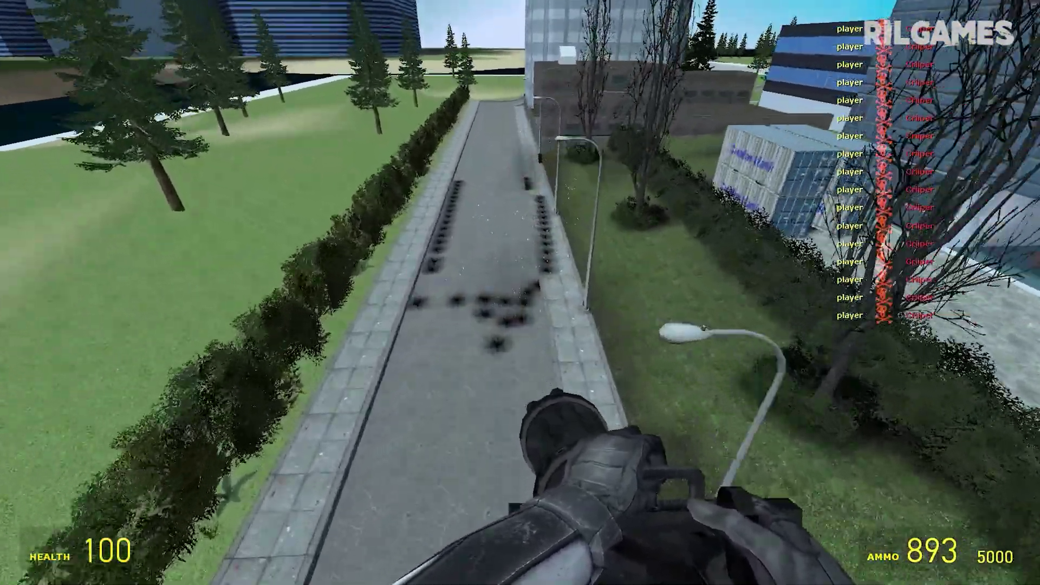
key(q)
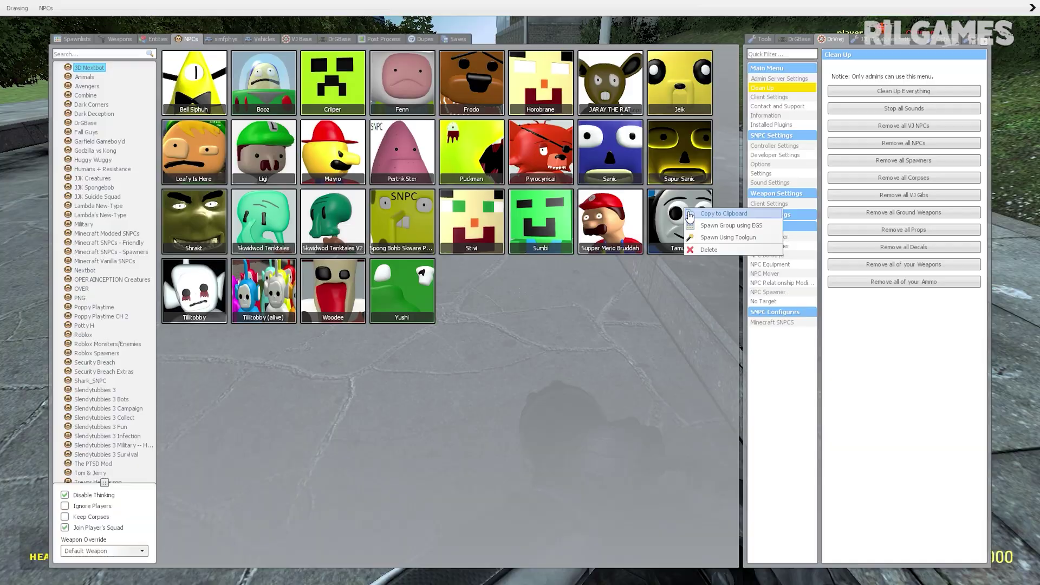
- Spawn a Tamus train line down the middle of the street, then equip the red pistol and fire at it
click(703, 237)
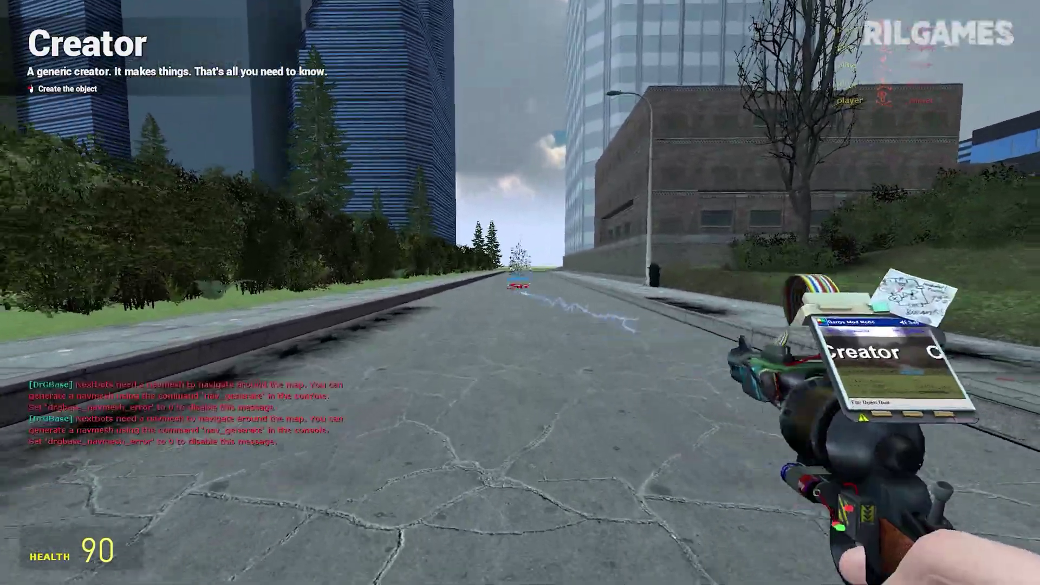
click(520, 293)
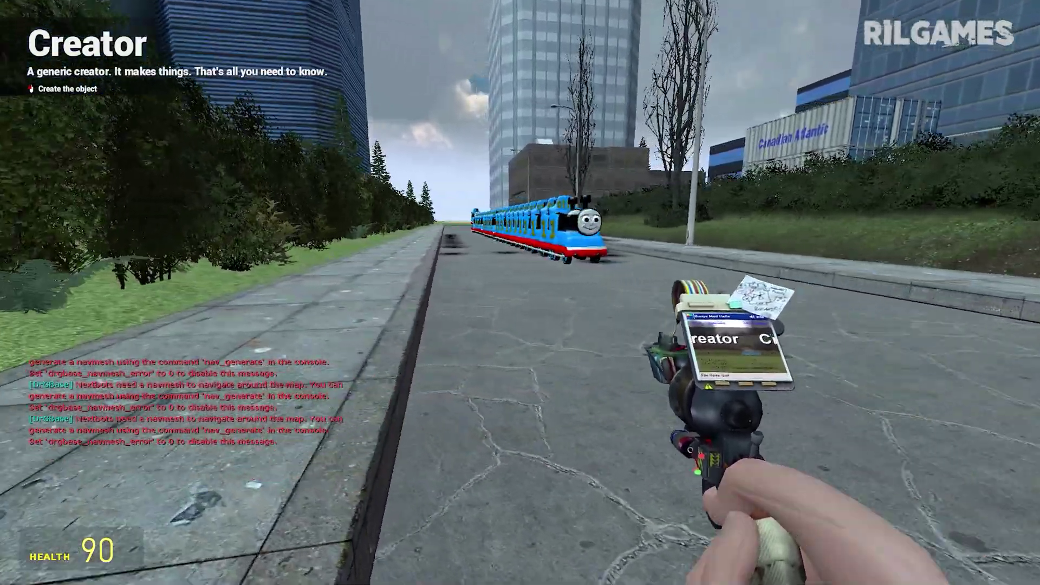
key(q)
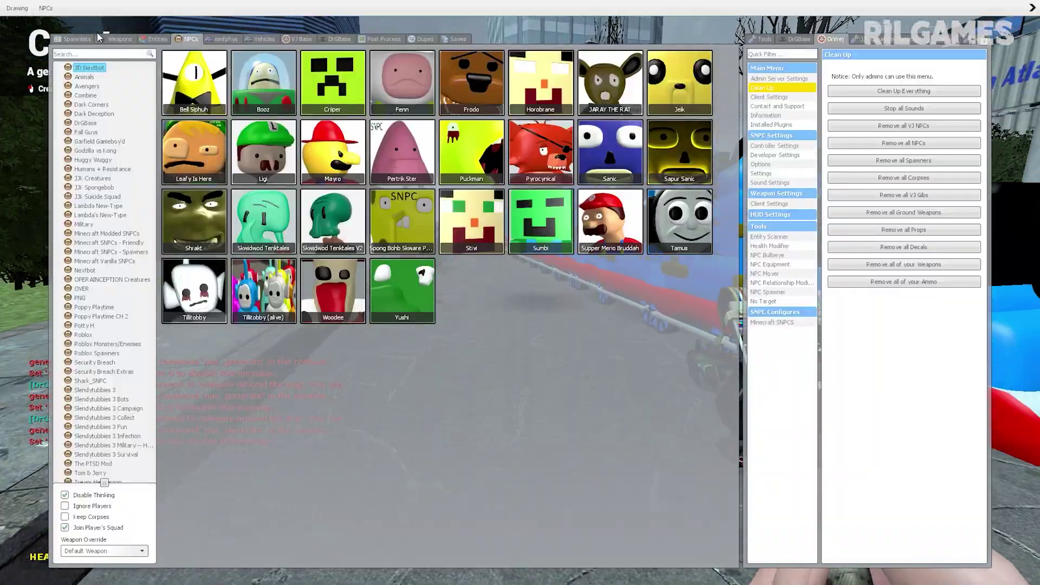
click(101, 39)
click(198, 84)
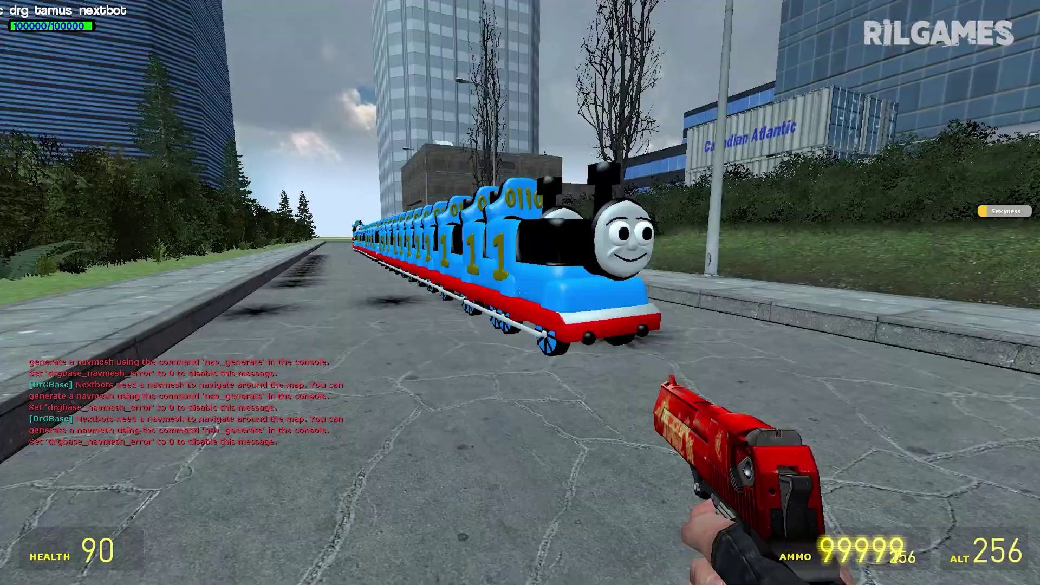